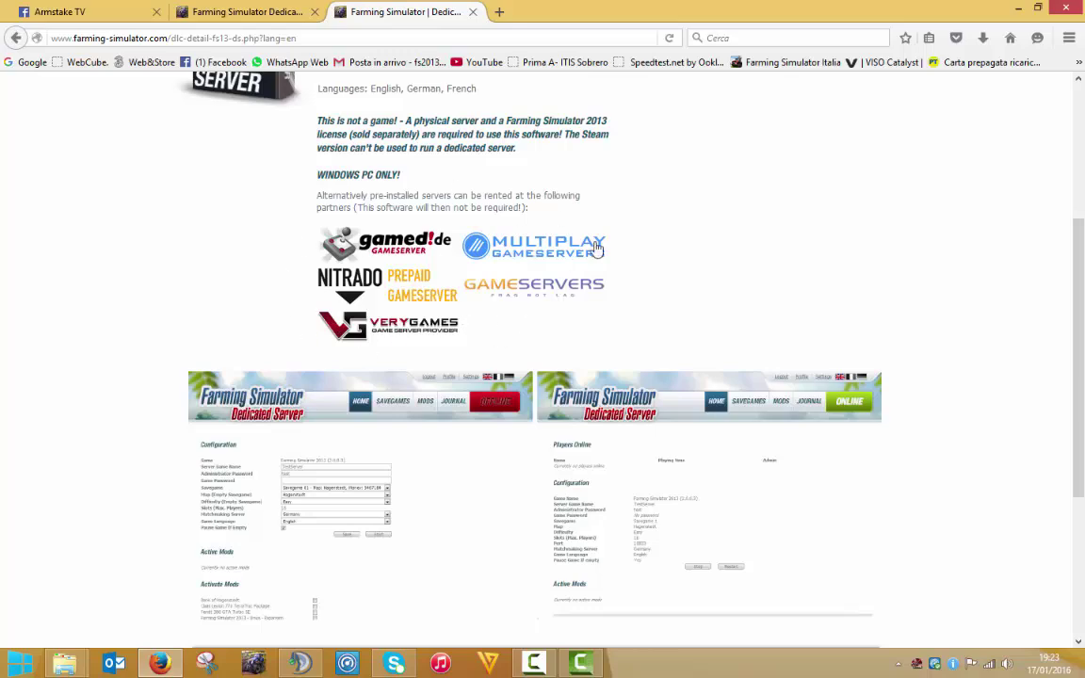
# Step: Switch to the dedicated server's web interface and open its home page with the server configuration
pyautogui.scroll(1, 507, 202)
pyautogui.scroll(3, 507, 203)
pyautogui.scroll(-3, 380, 339)
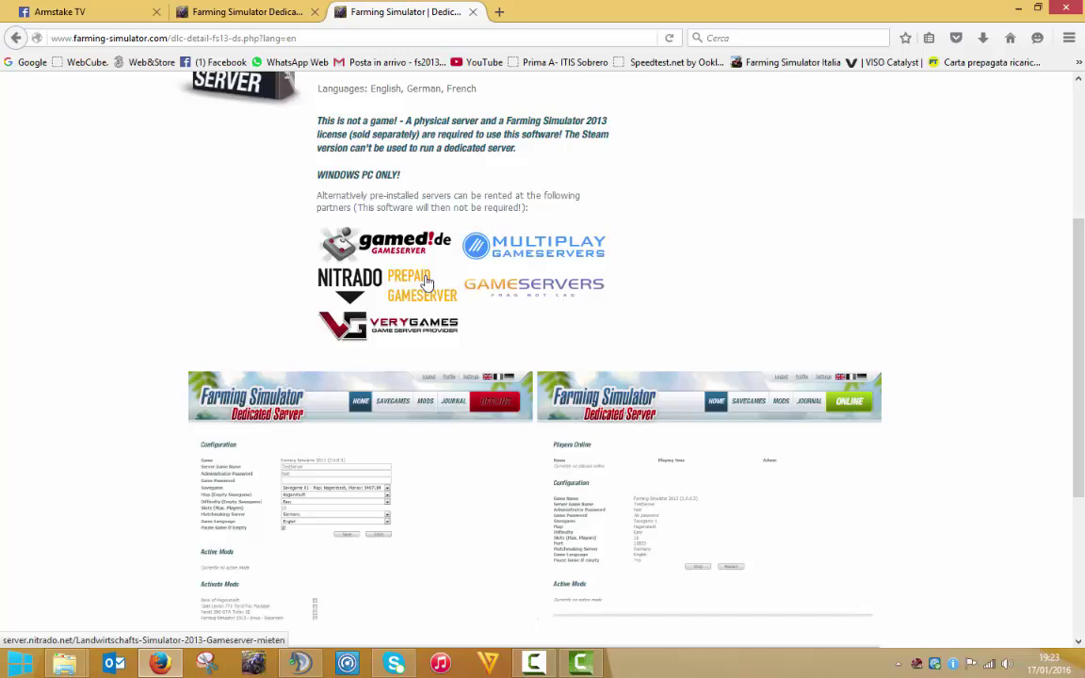
pyautogui.click(242, 11)
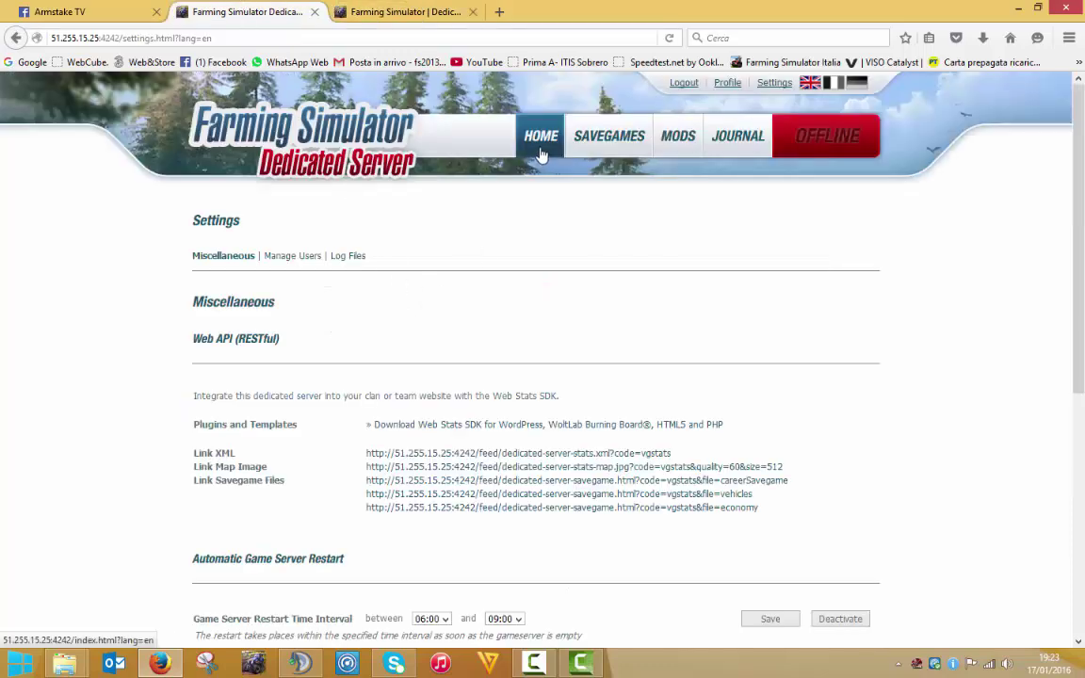
pyautogui.click(543, 156)
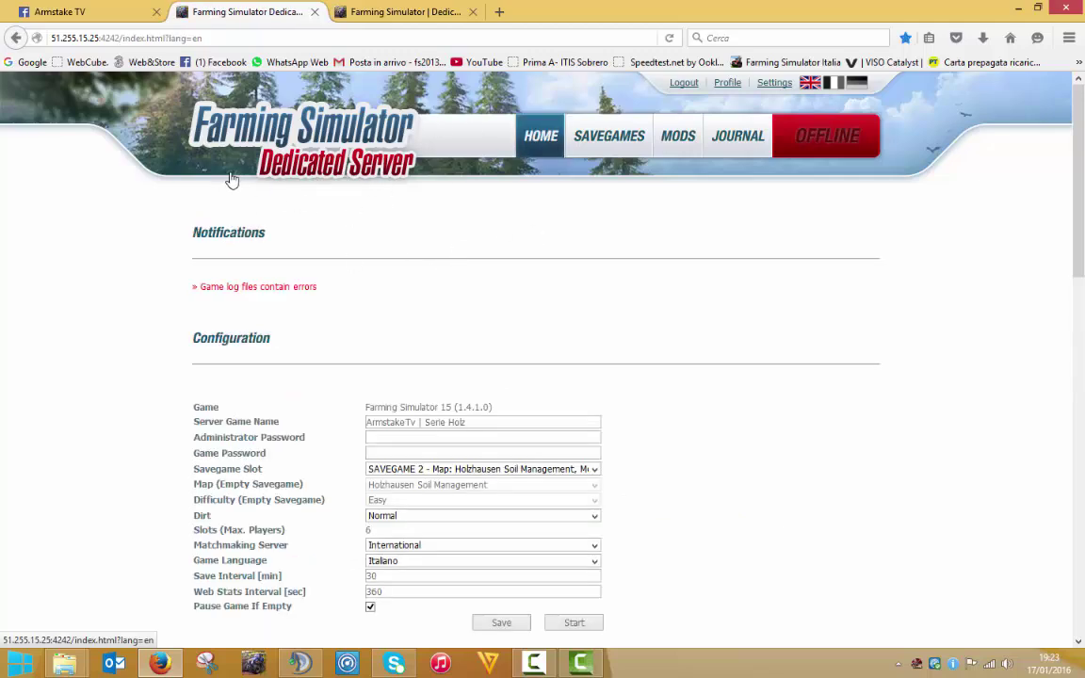
# Step: Log out of the dedicated server's web interface and reload its home page to reach the login form
pyautogui.scroll(-2, 332, 201)
pyautogui.scroll(1, 589, 201)
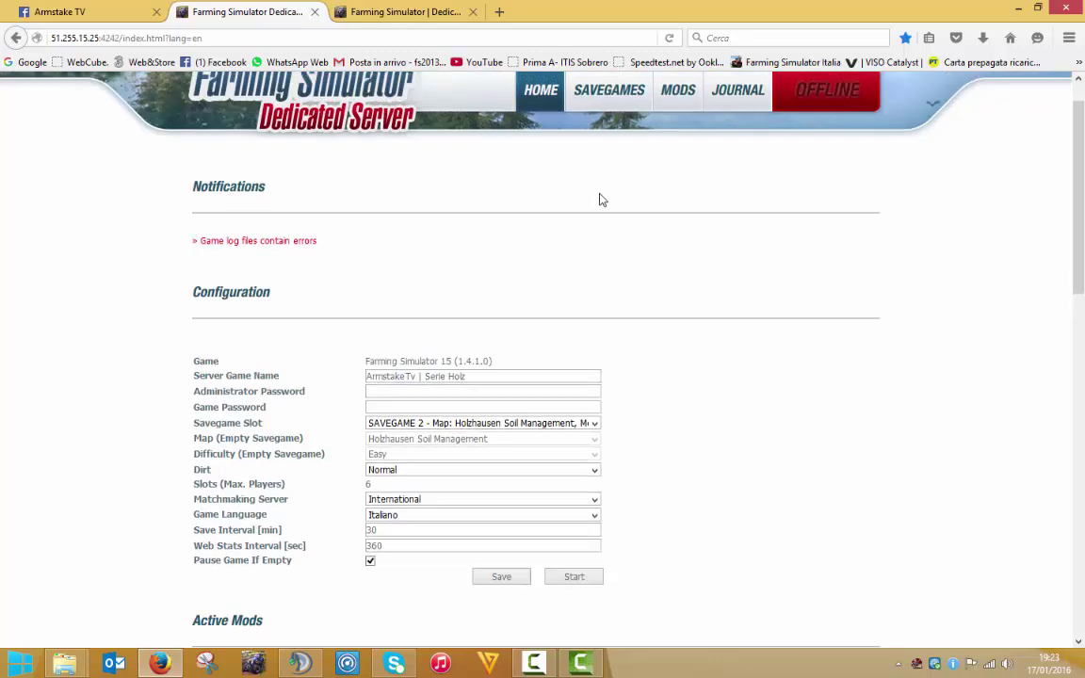
pyautogui.scroll(1, 602, 188)
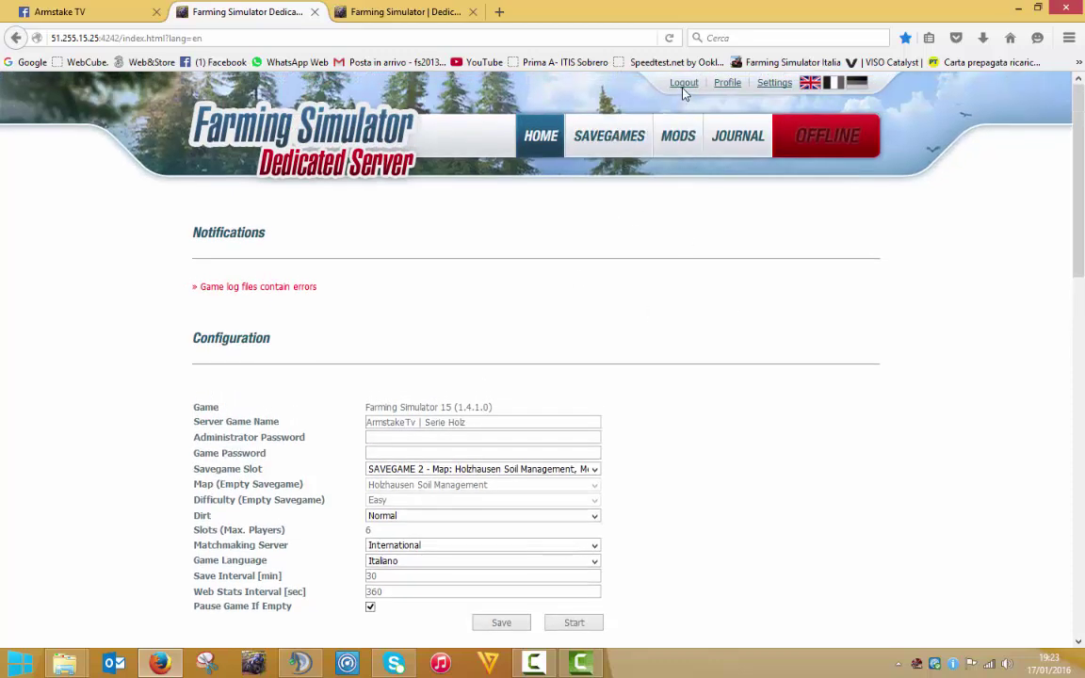
pyautogui.click(684, 86)
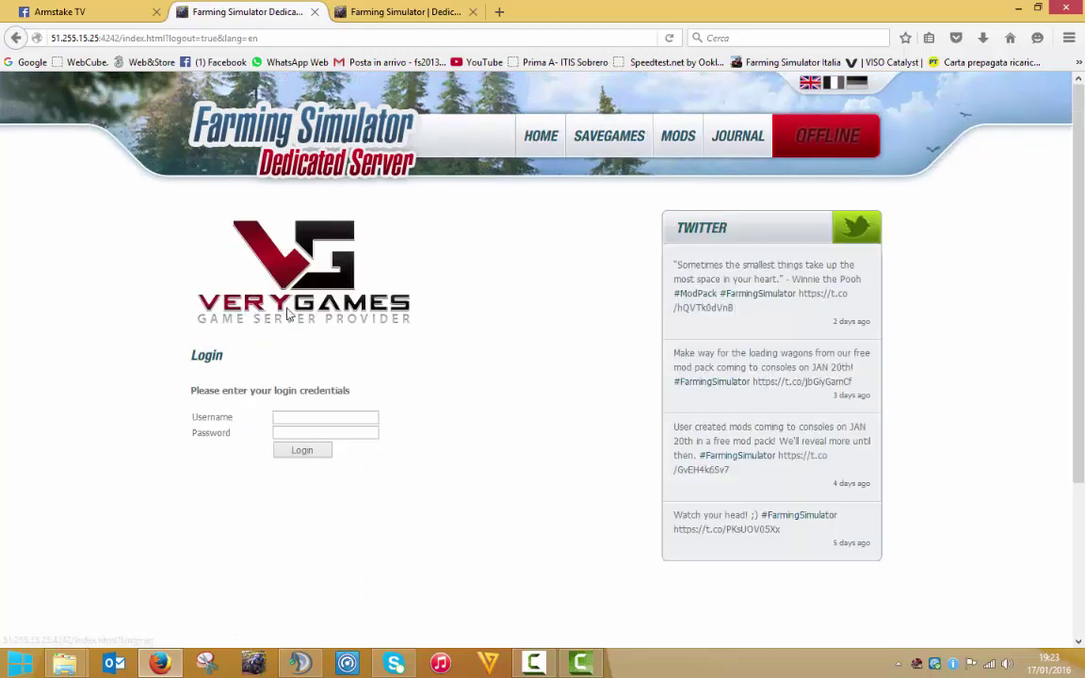
pyautogui.click(542, 137)
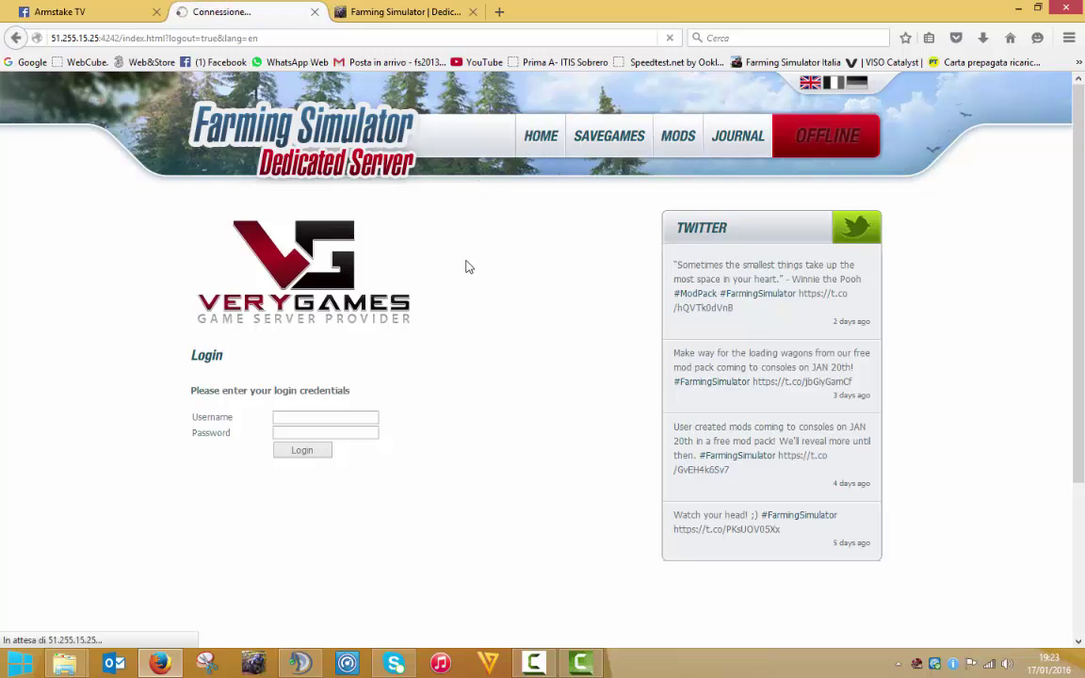
# Step: Log back in to the dedicated server's web interface with the saved username and account password
pyautogui.click(315, 421)
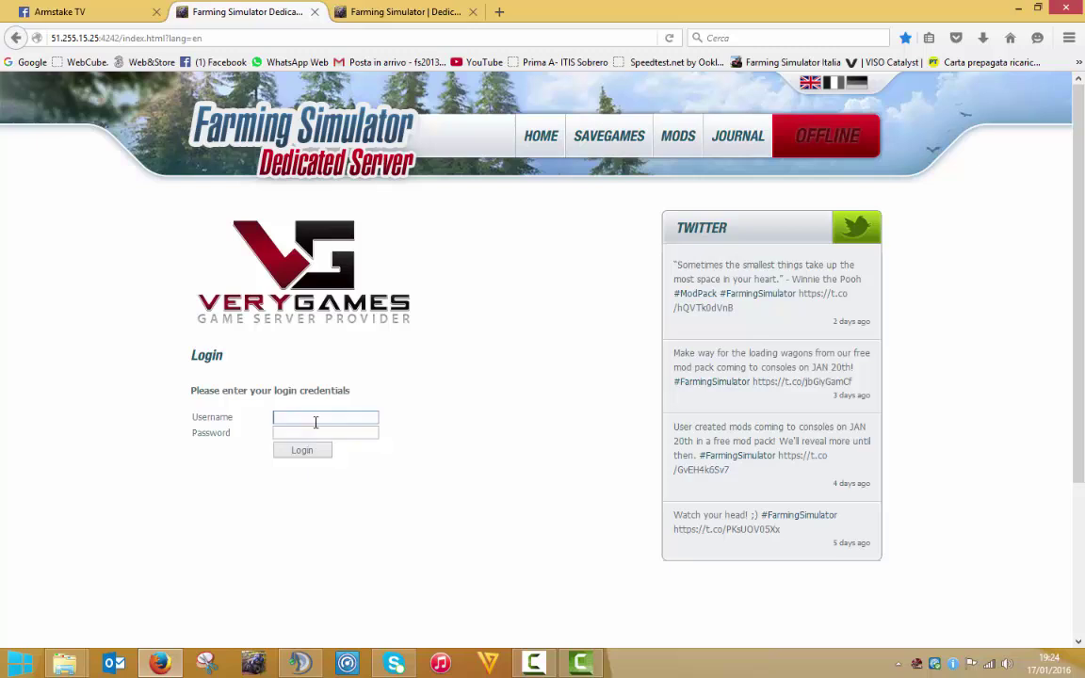
pyautogui.write('a')
pyautogui.click(307, 446)
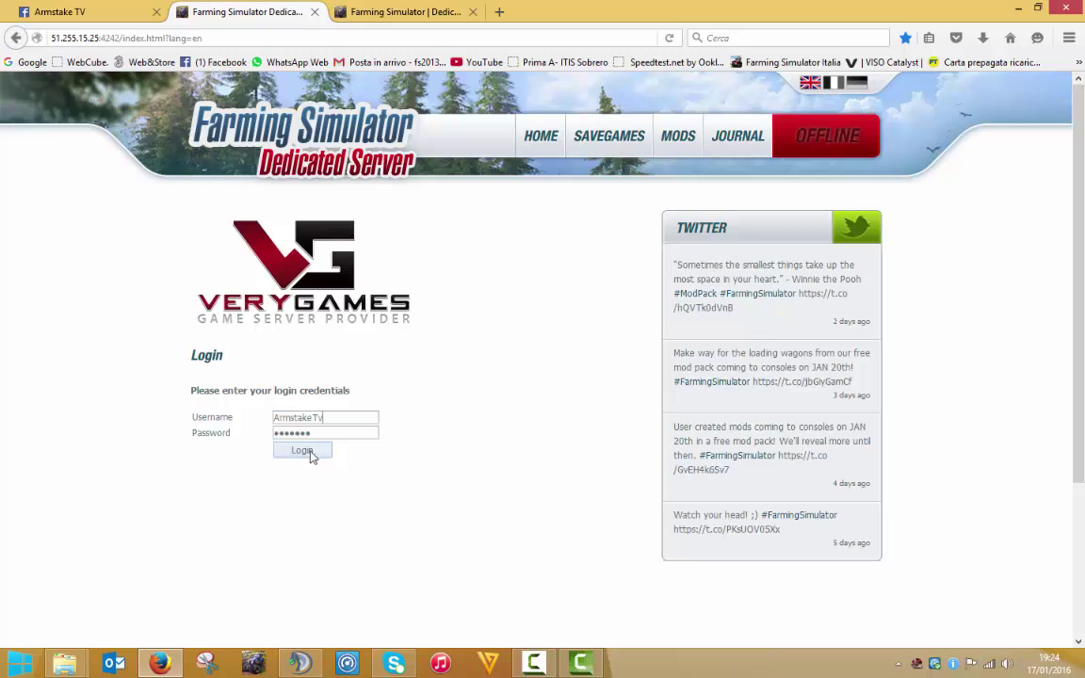
pyautogui.click(302, 450)
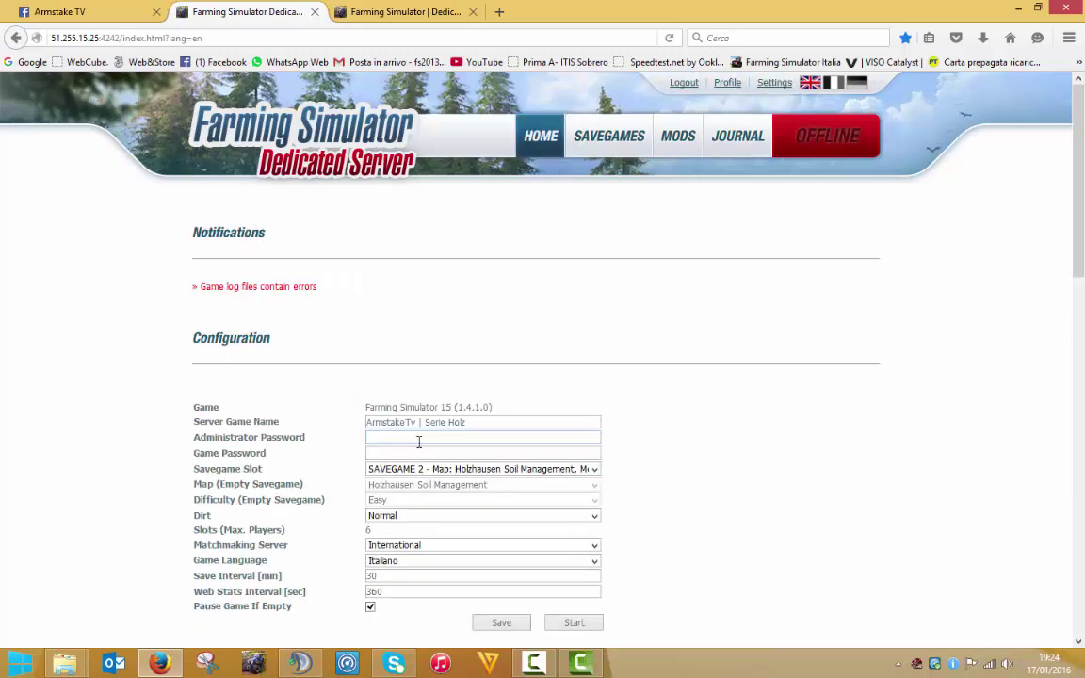
# Step: Review the server configuration and look through the available savegame slots without choosing a different one
pyautogui.scroll(-3, 401, 385)
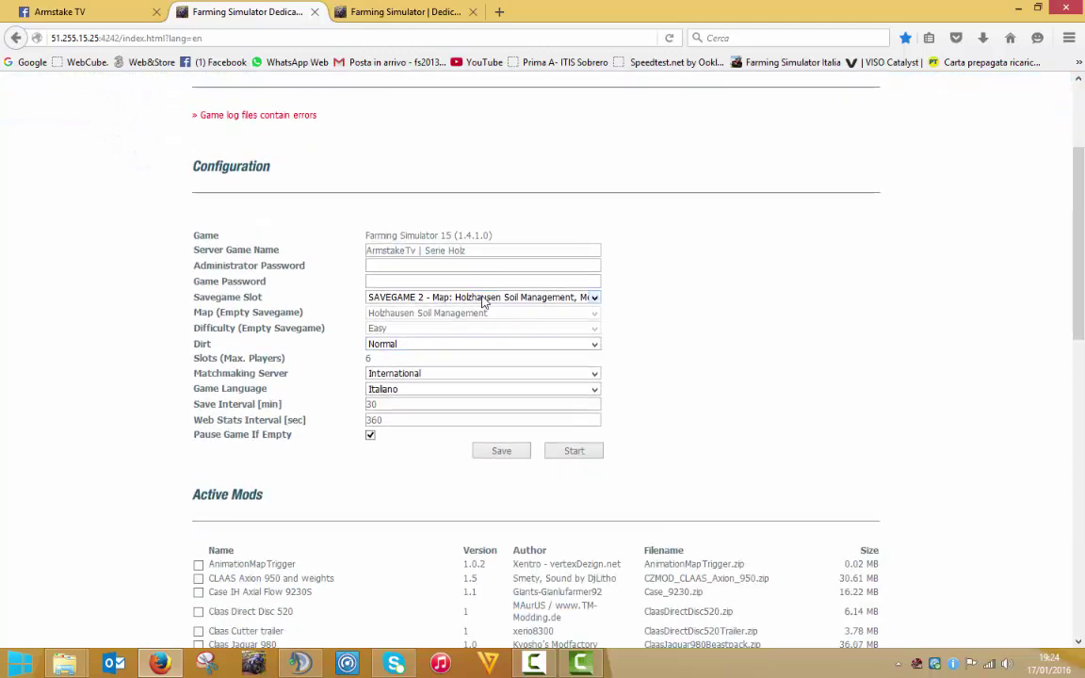
pyautogui.scroll(4, 482, 297)
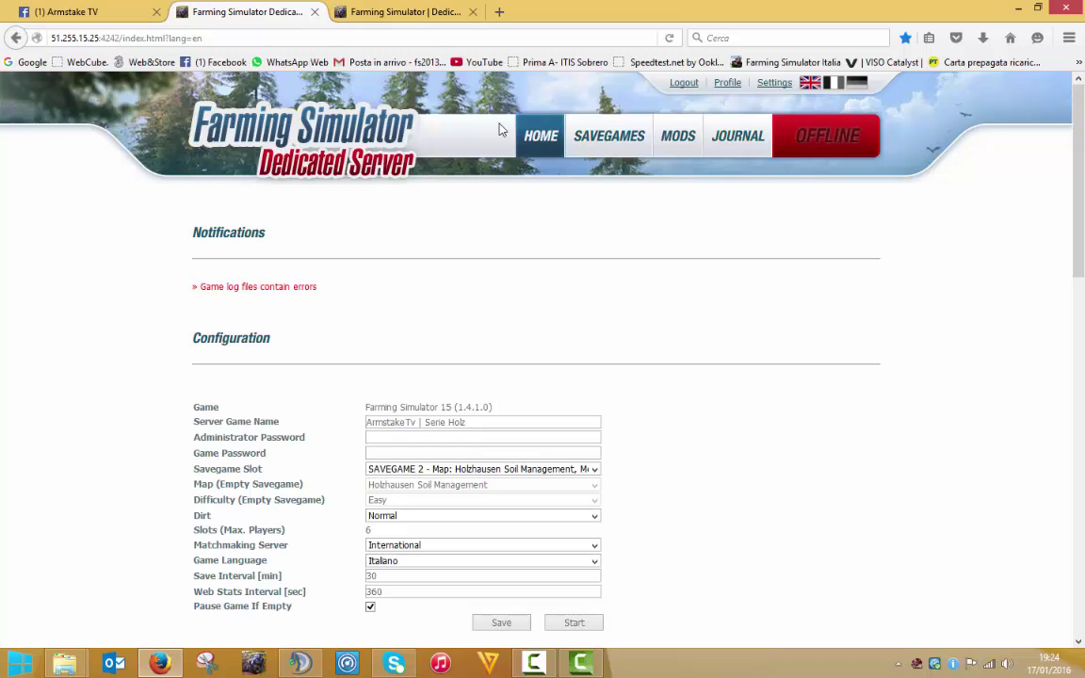
pyautogui.scroll(-2, 235, 309)
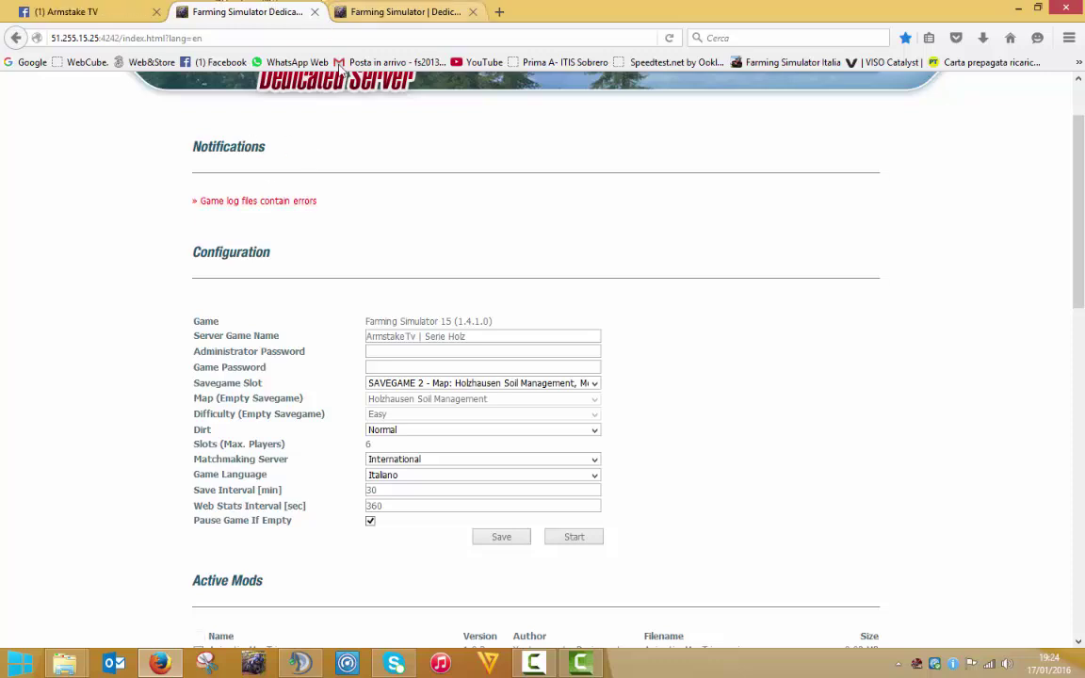
pyautogui.scroll(-2, 302, 268)
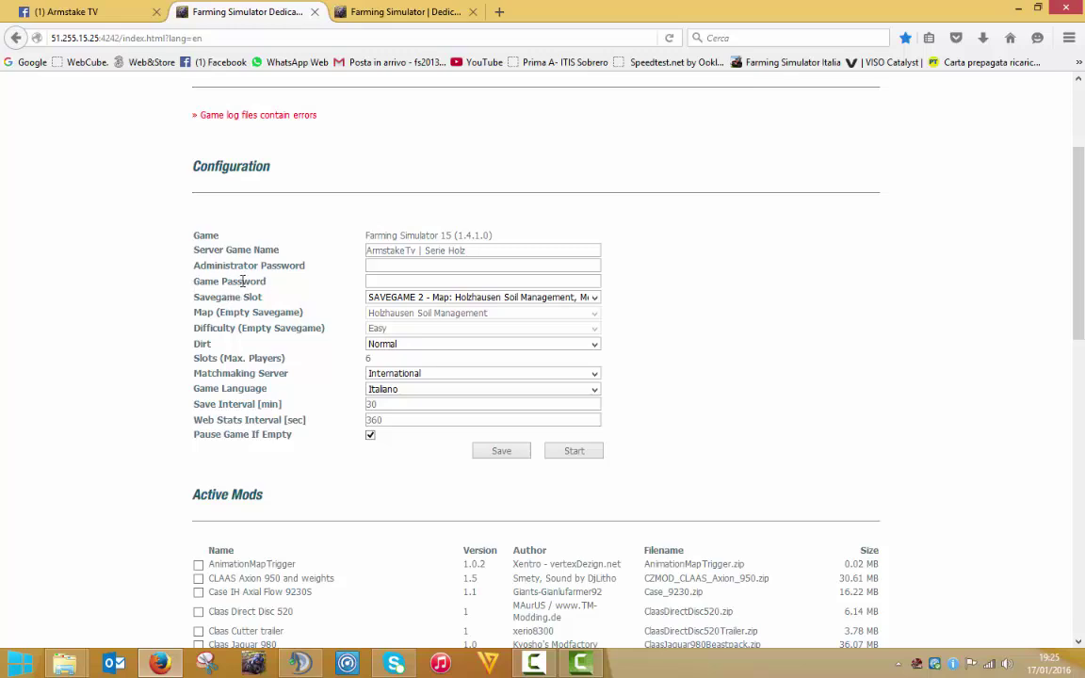
pyautogui.click(415, 296)
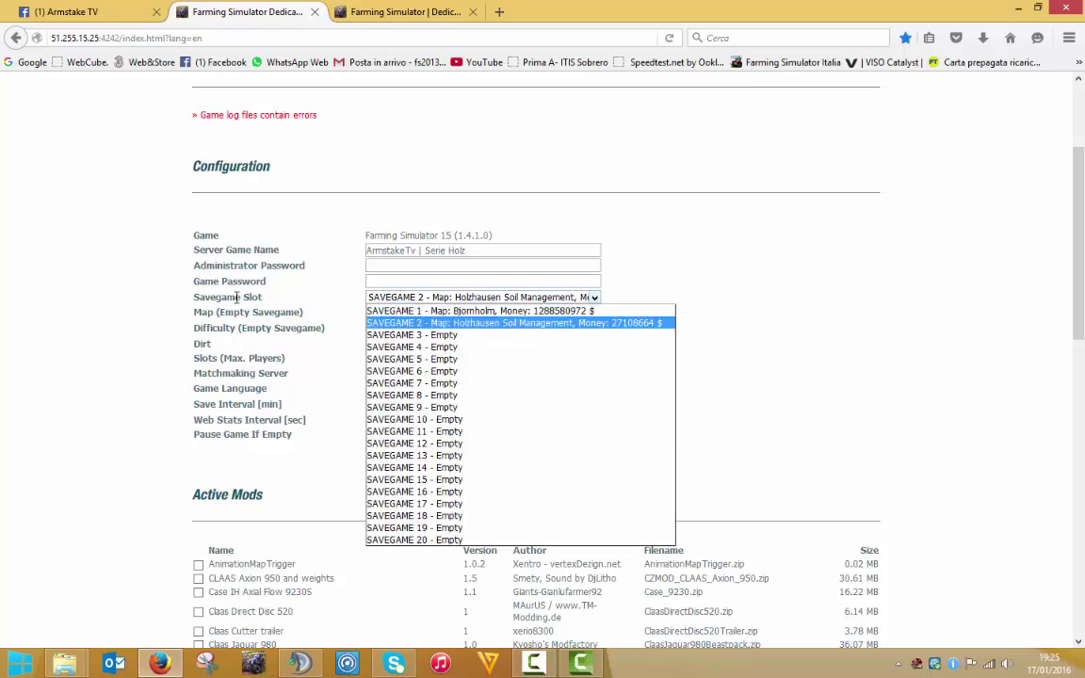
pyautogui.press('Up')
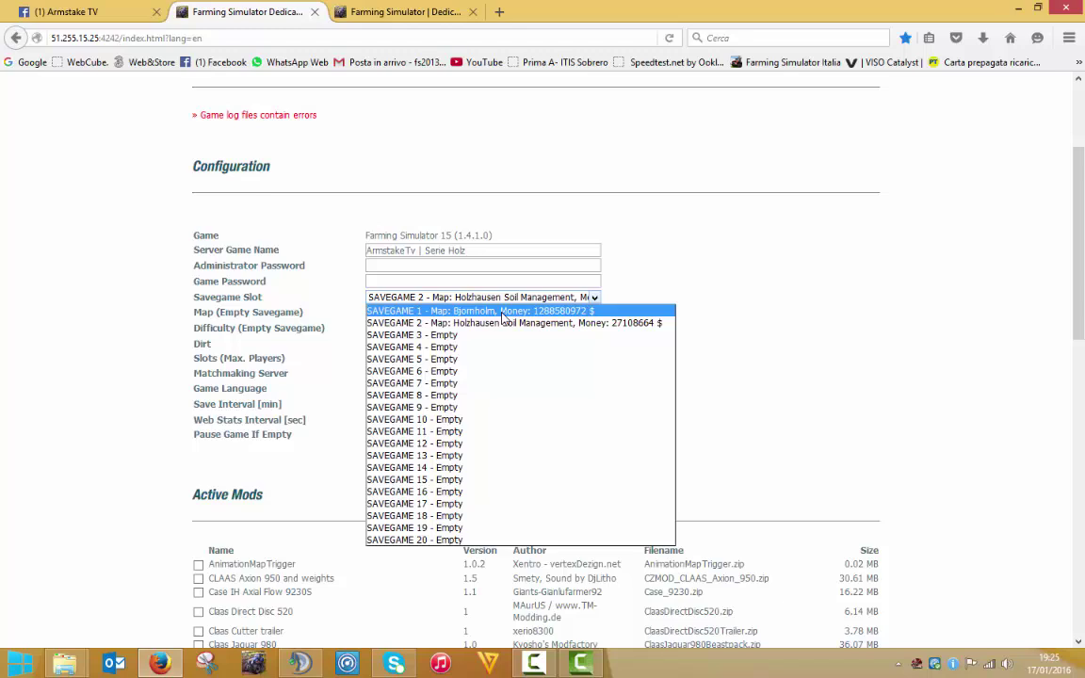
pyautogui.click(513, 281)
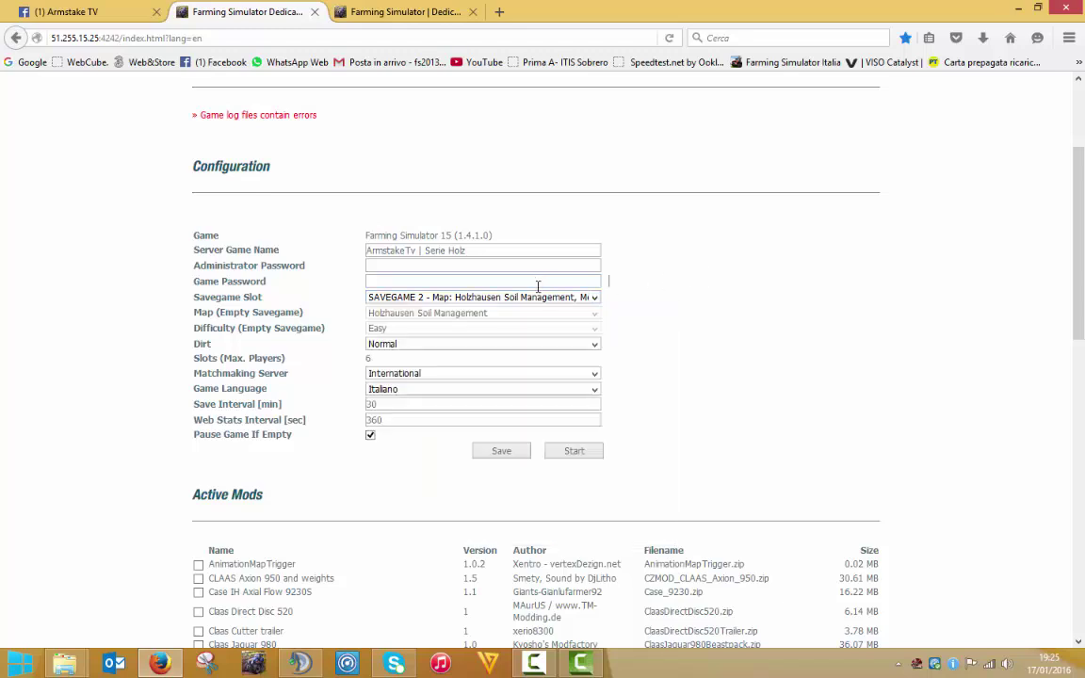
pyautogui.click(485, 296)
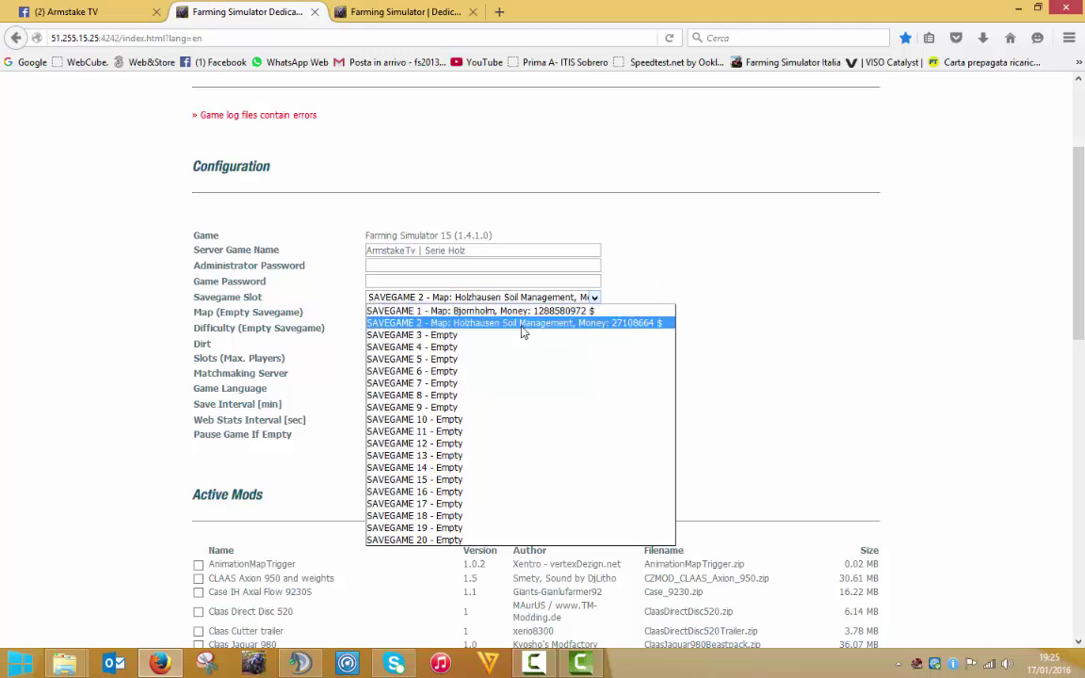
pyautogui.click(714, 312)
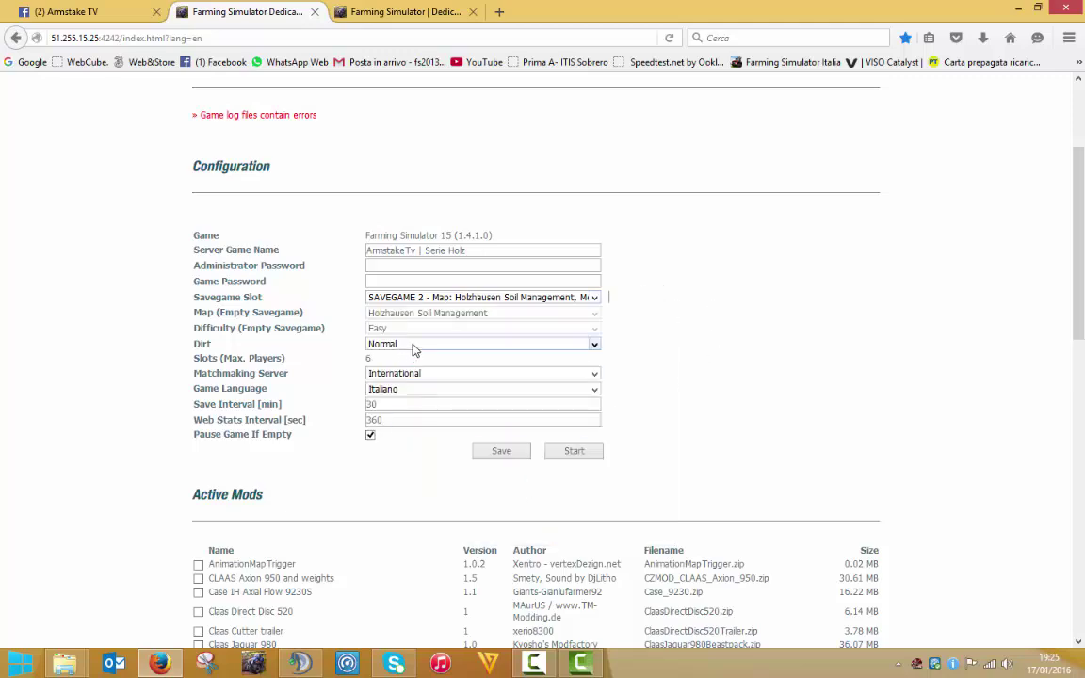
# Step: Examine the list of active mods below the server configuration
pyautogui.scroll(-5, 395, 310)
pyautogui.scroll(-2, 353, 262)
pyautogui.scroll(6, 484, 402)
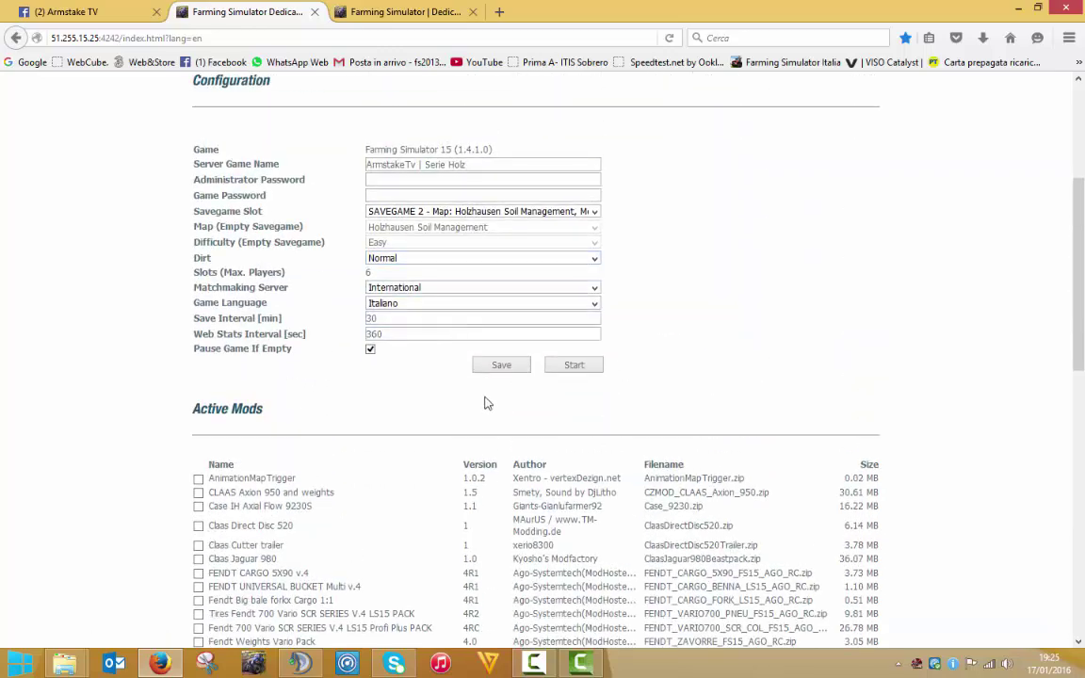
pyautogui.scroll(-3, 482, 412)
pyautogui.scroll(5, 485, 382)
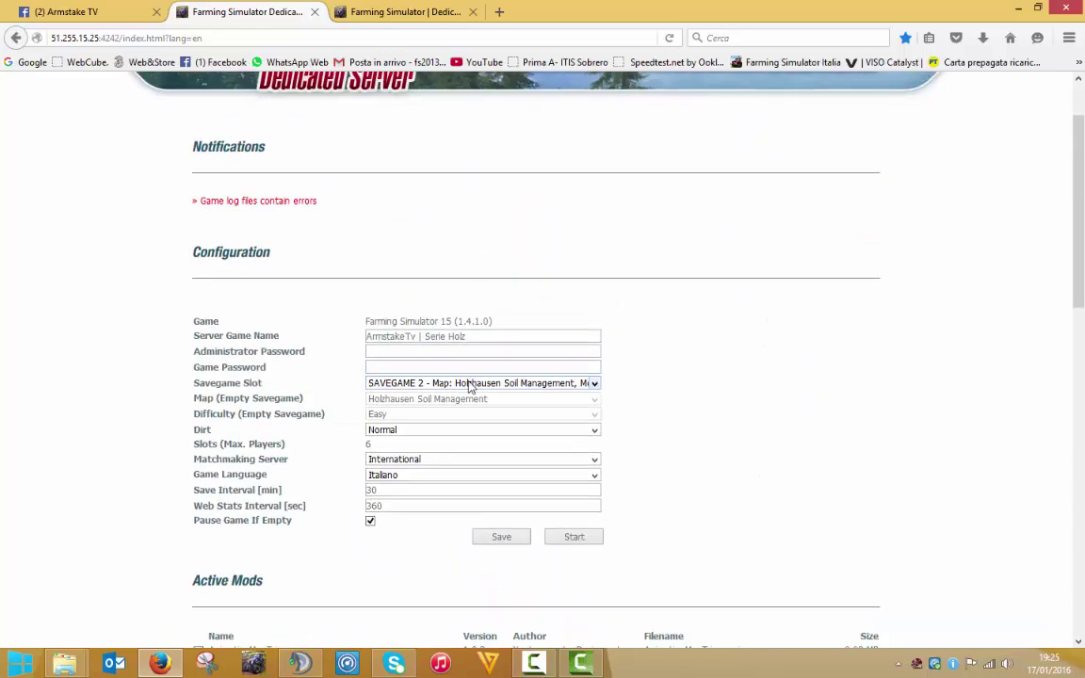
pyautogui.click(470, 386)
pyautogui.click(473, 383)
pyautogui.scroll(-10, 468, 386)
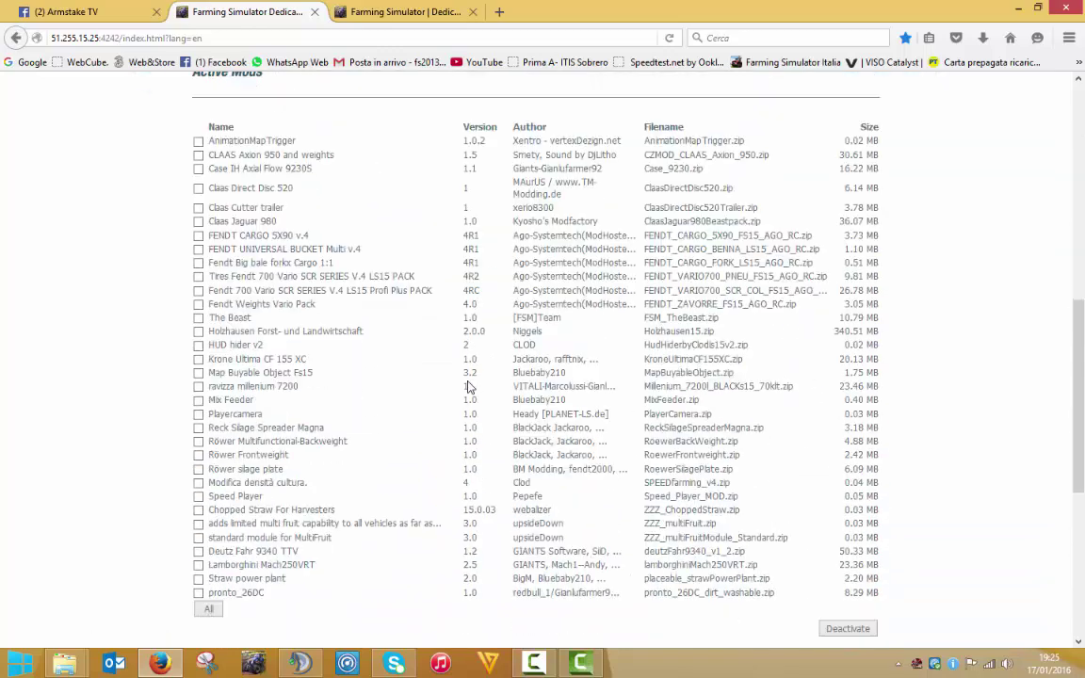
pyautogui.scroll(4, 469, 375)
pyautogui.scroll(5, 470, 375)
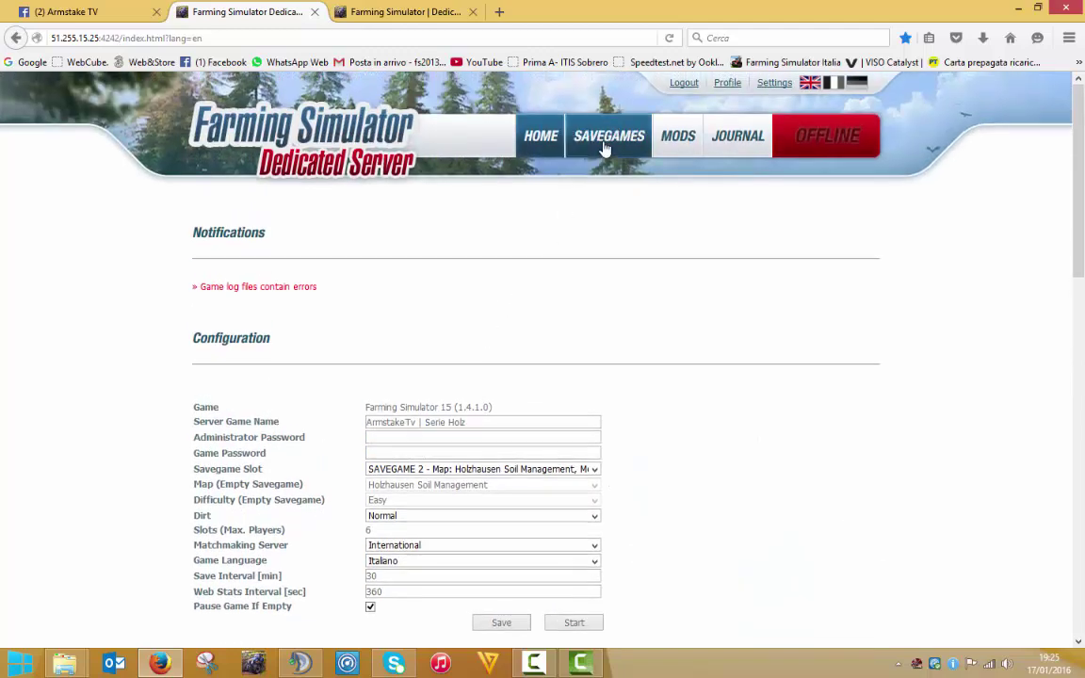
# Step: Look over the active mods again and check which maps the savegame slots use, keeping the current selection
pyautogui.scroll(-3, 499, 475)
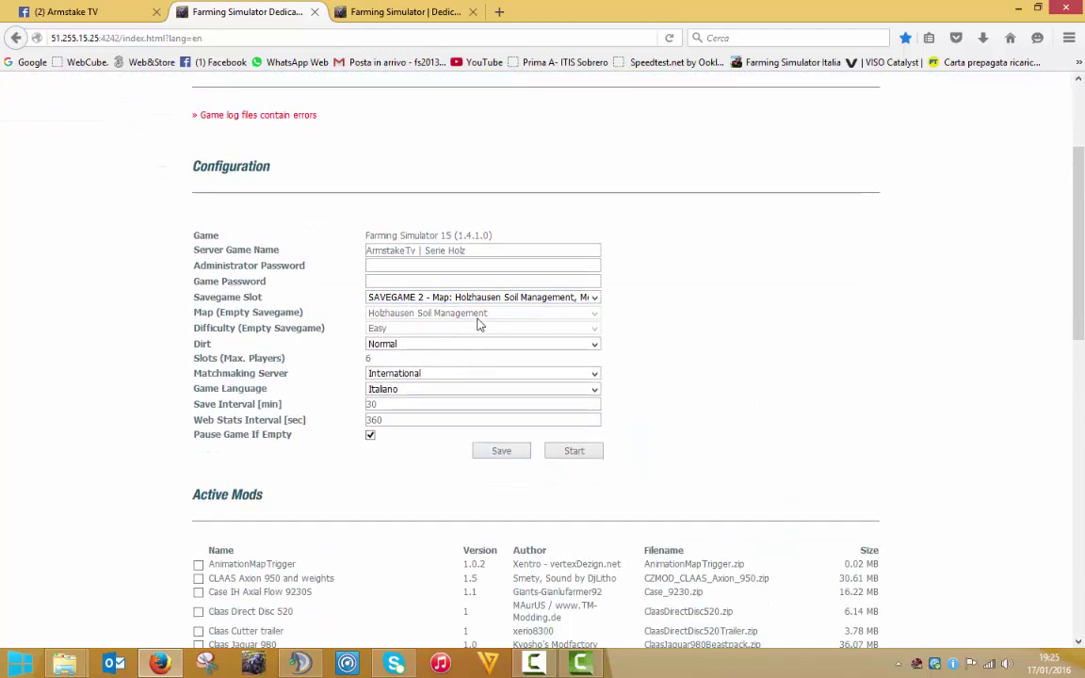
pyautogui.scroll(-4, 477, 320)
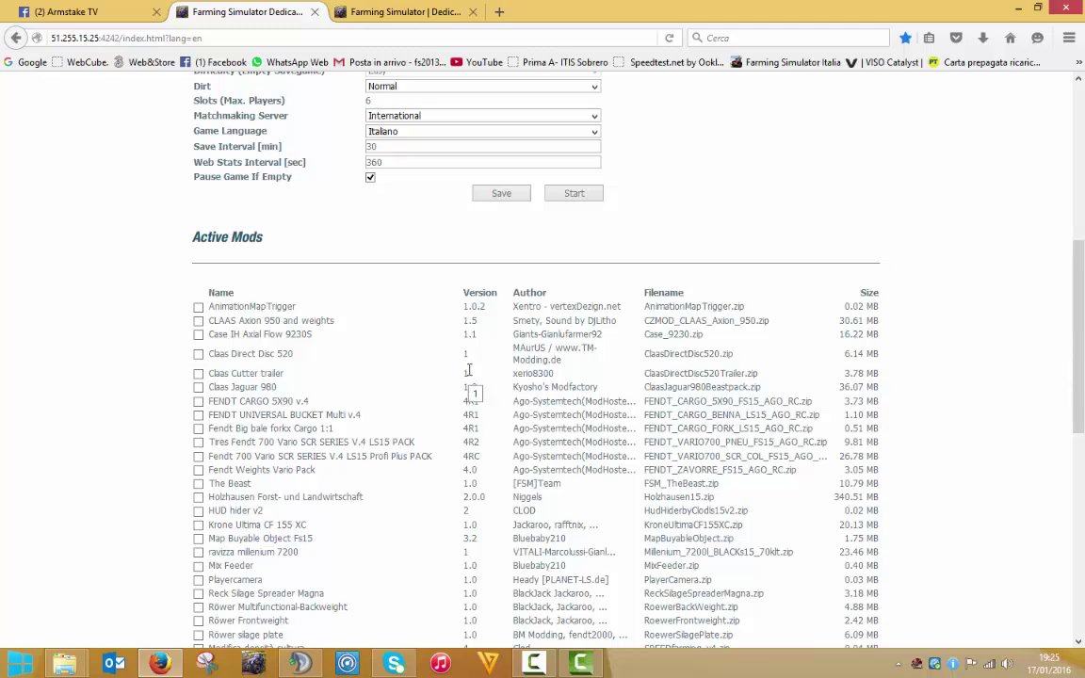
pyautogui.scroll(-3, 471, 376)
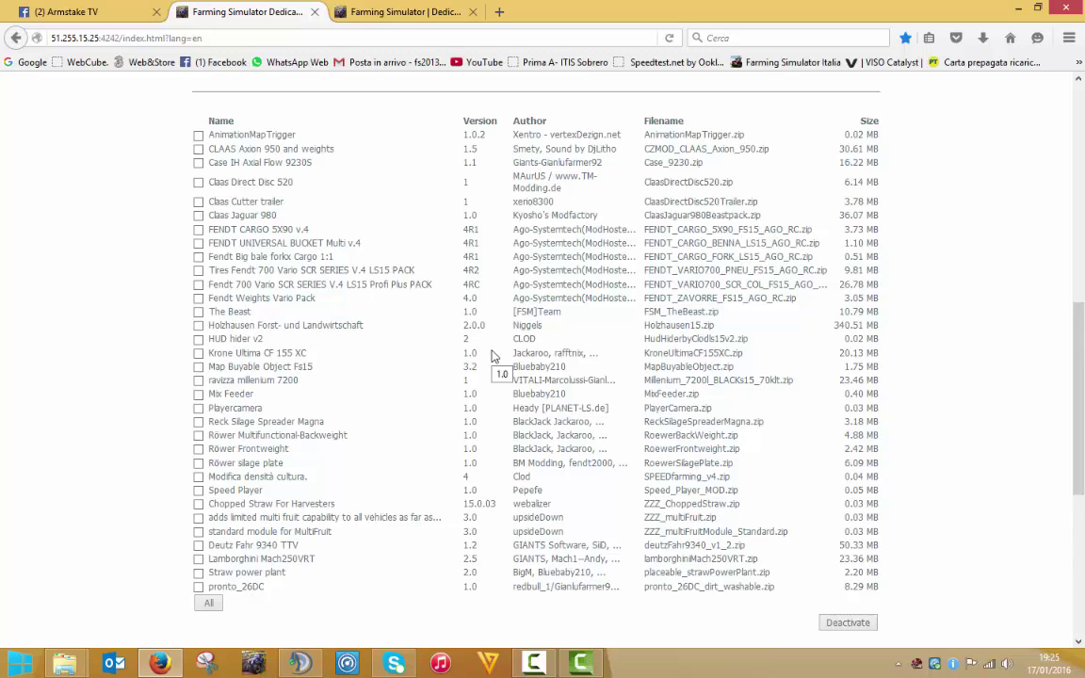
pyautogui.scroll(5, 499, 363)
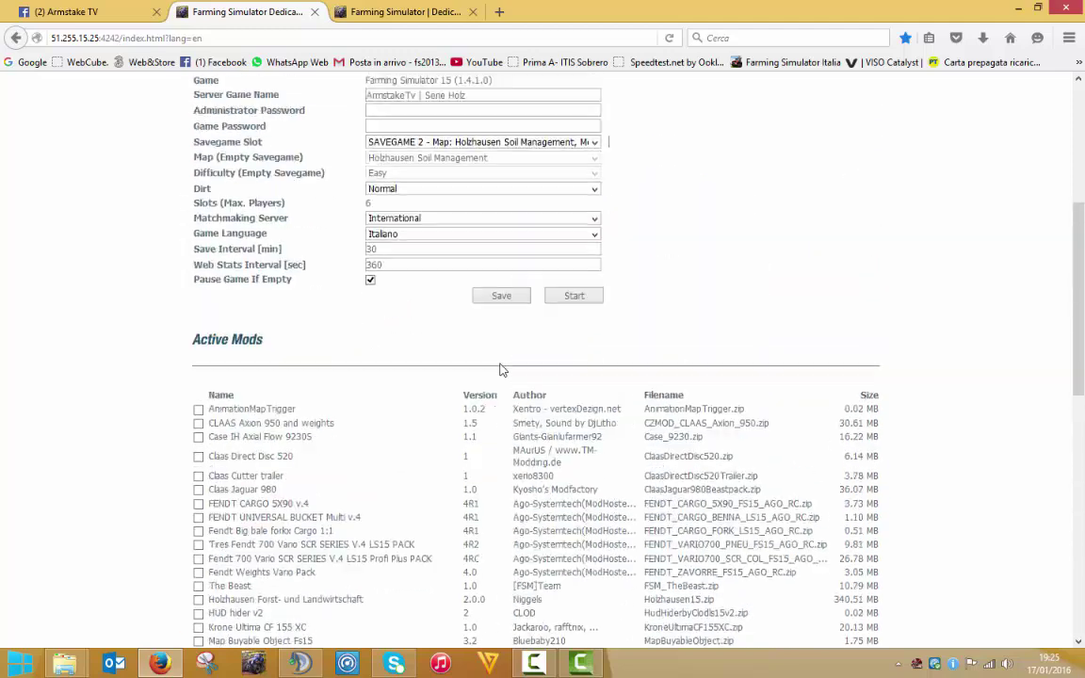
pyautogui.click(475, 300)
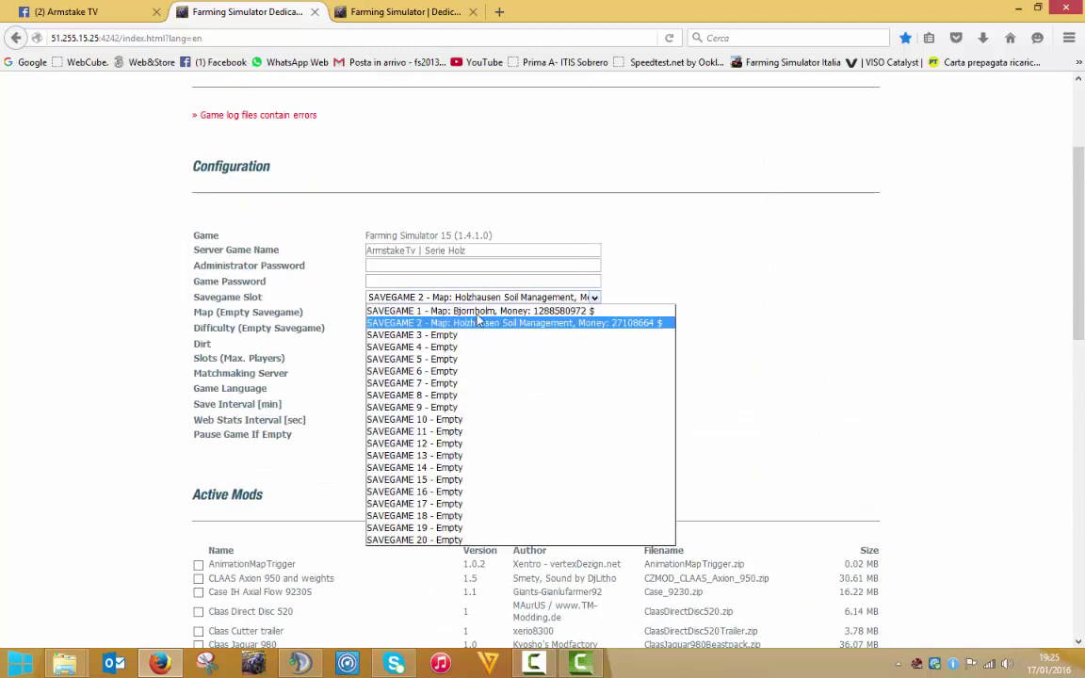
pyautogui.click(804, 293)
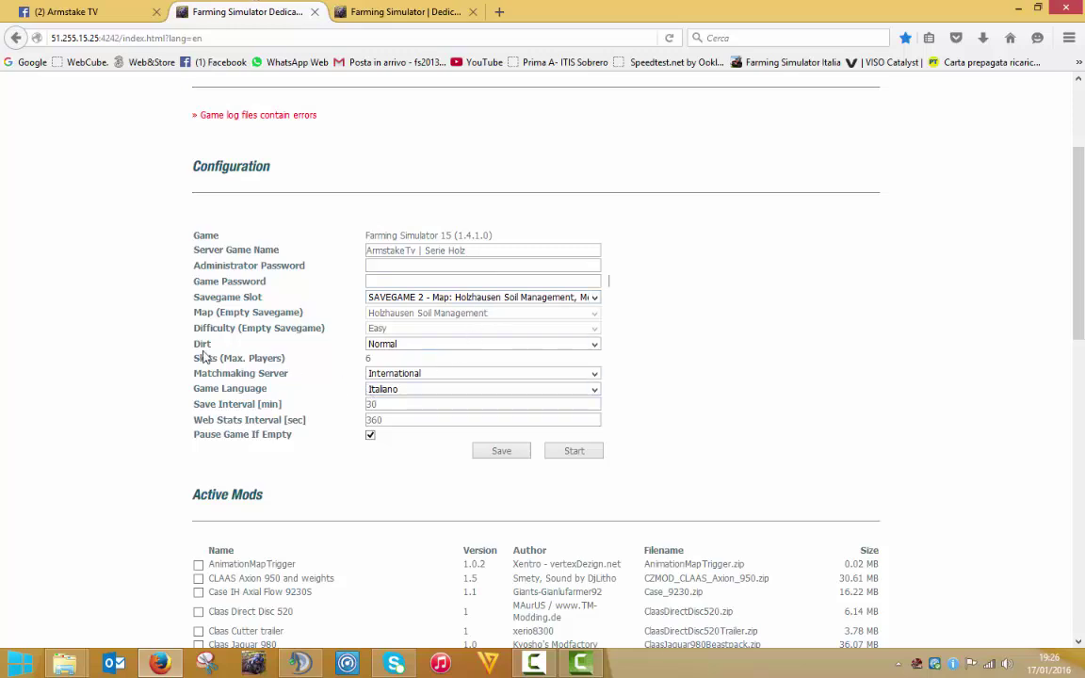
# Step: View the available options for Dirt, Matchmaking Server and Game Language, leaving each selection as it is
pyautogui.click(391, 346)
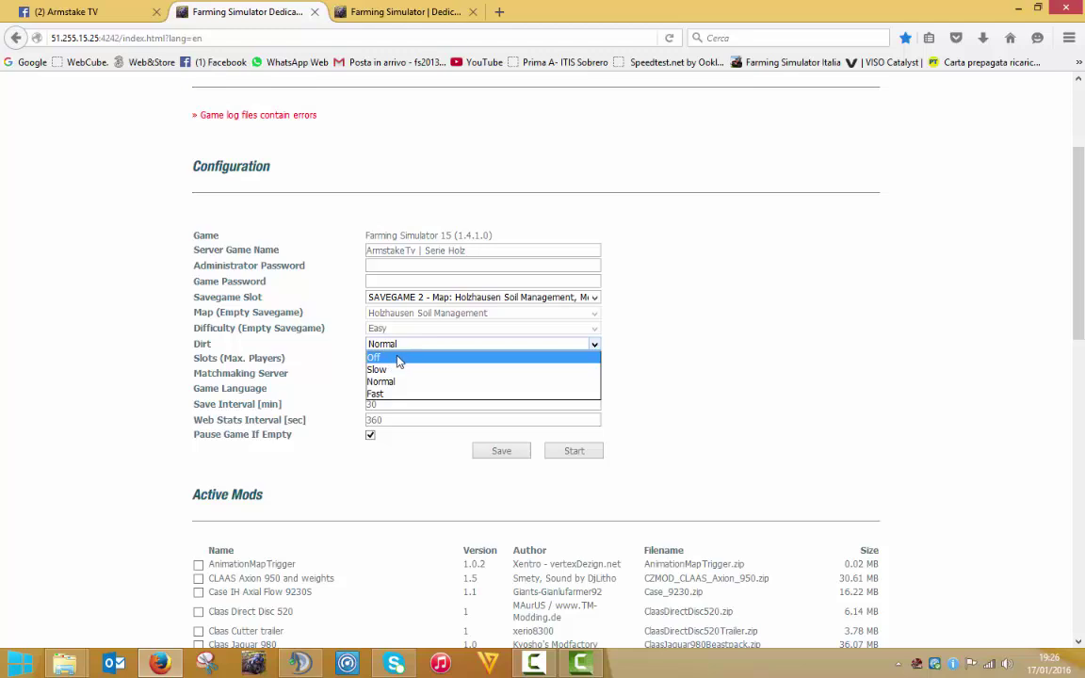
pyautogui.click(337, 361)
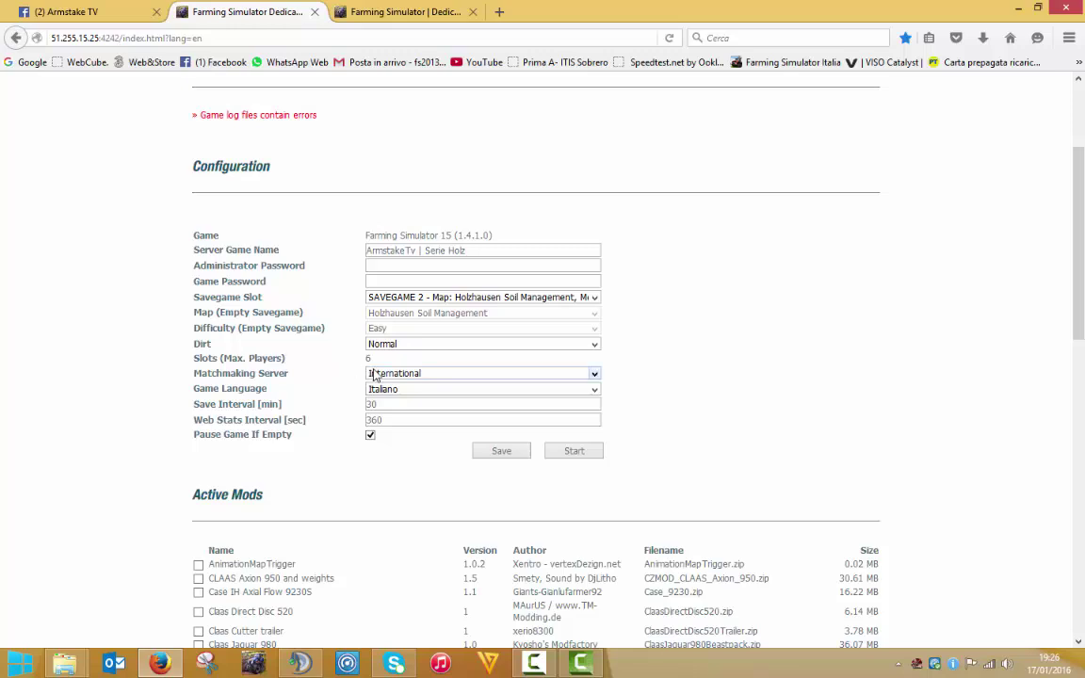
pyautogui.click(372, 373)
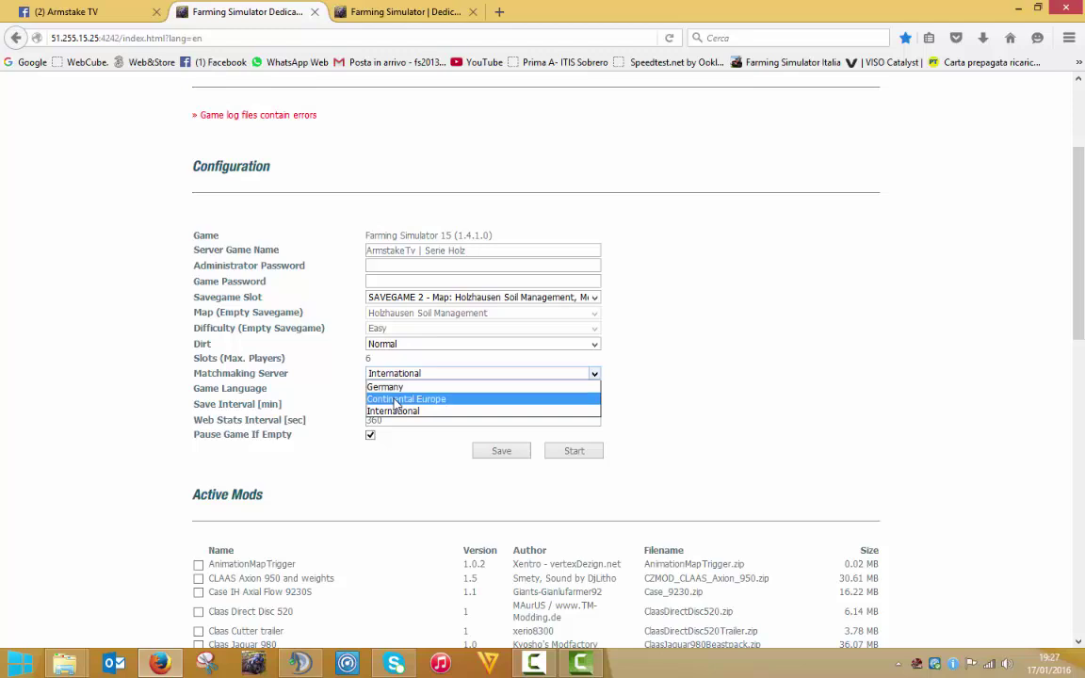
pyautogui.click(368, 456)
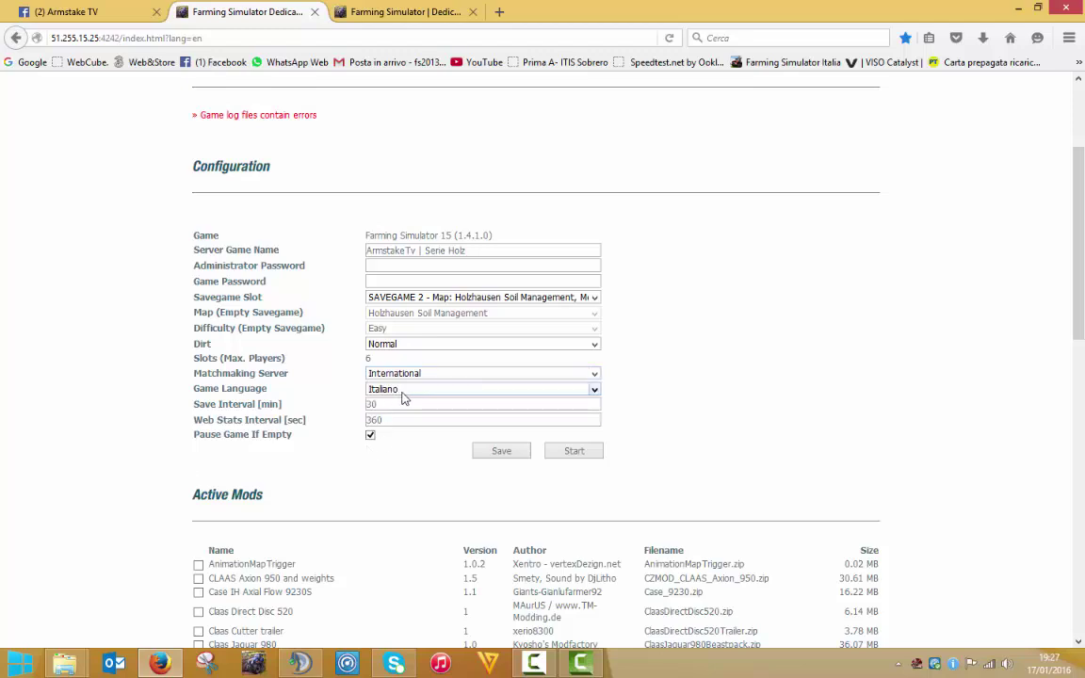
pyautogui.click(403, 393)
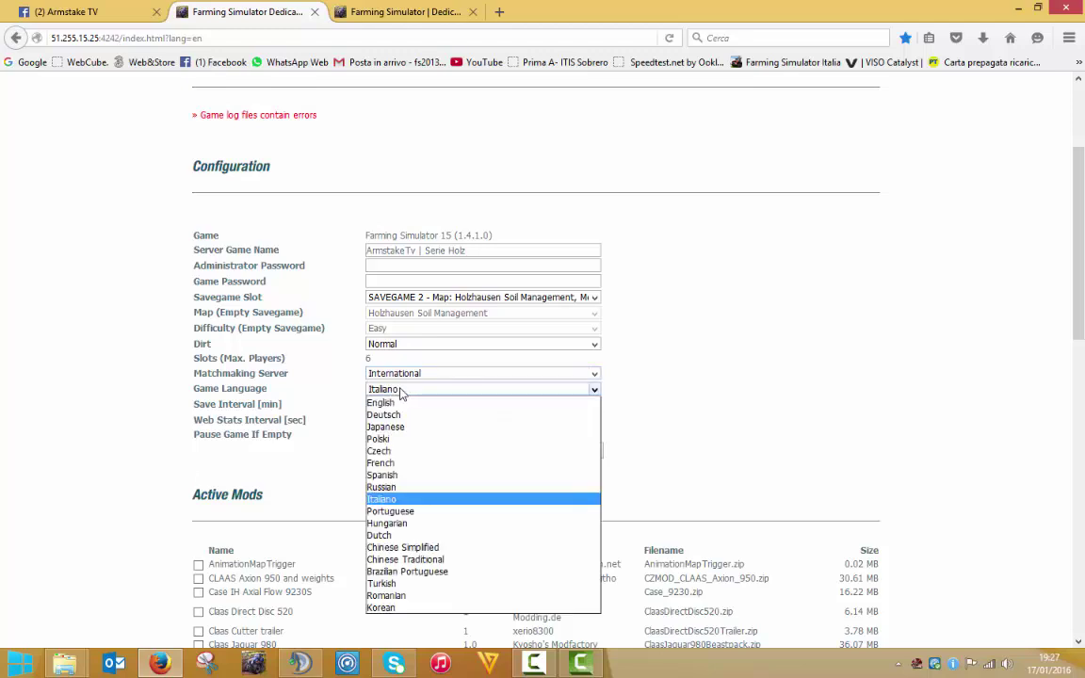
pyautogui.click(400, 392)
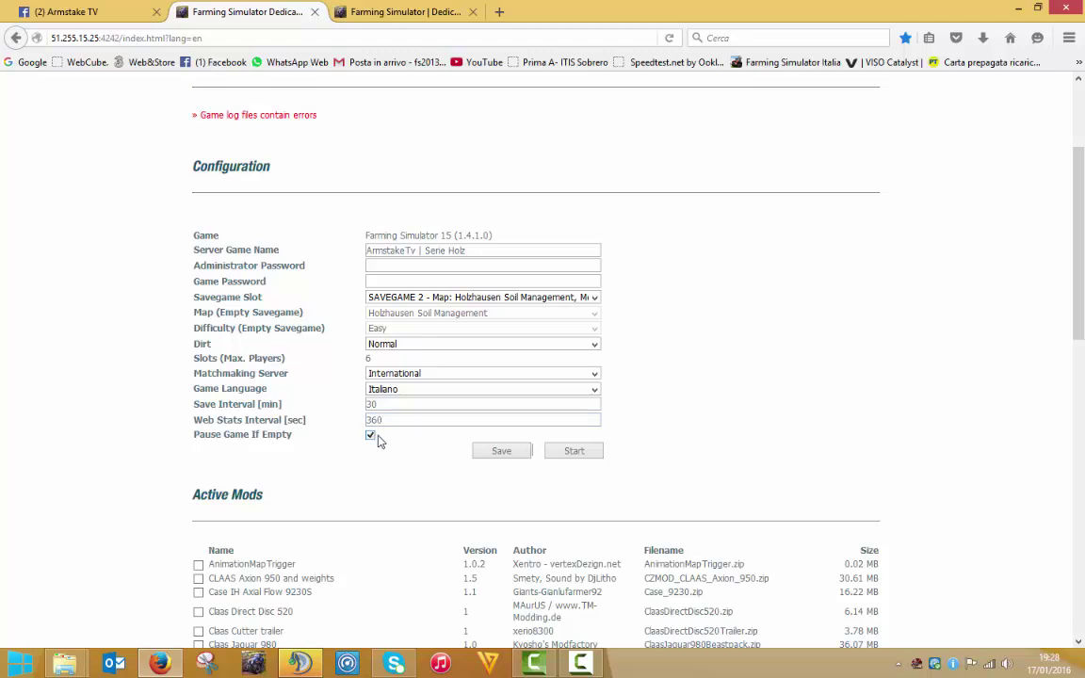
# Step: Examine the full Active Mods list and the add-ons available under Activate Mods
pyautogui.scroll(-3, 377, 435)
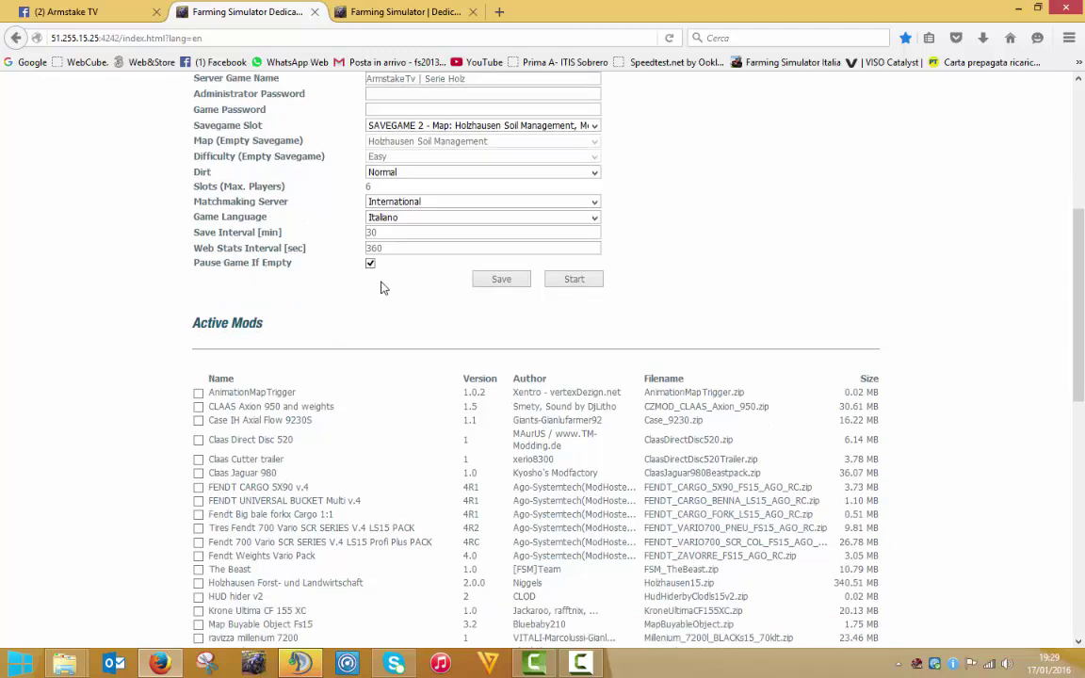
pyautogui.scroll(-11, 438, 273)
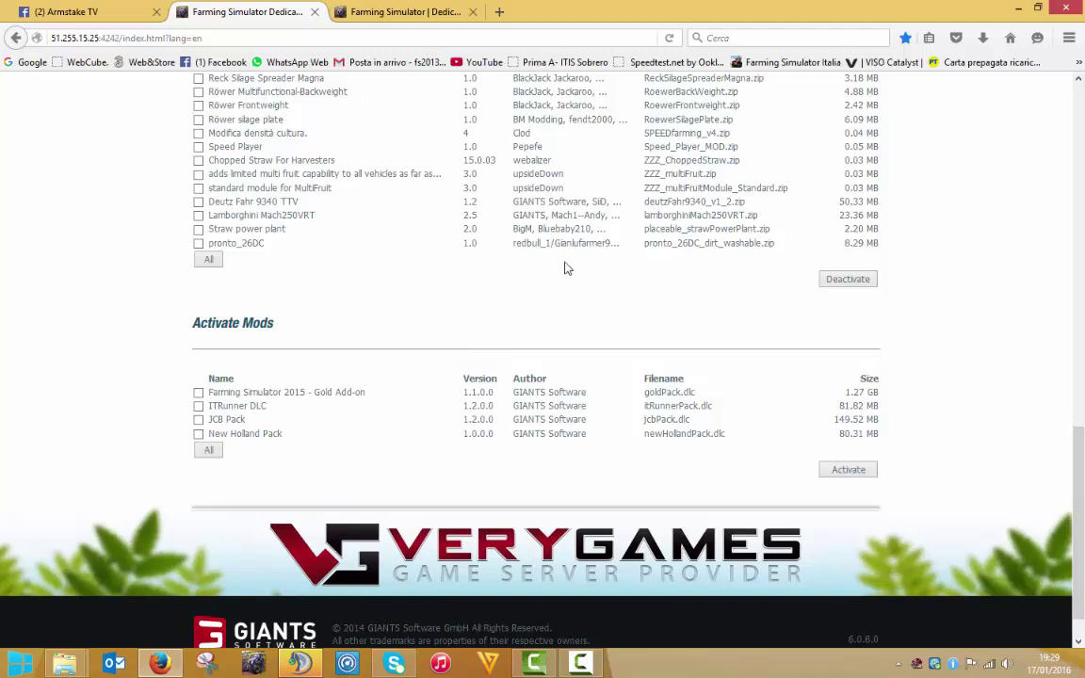
pyautogui.scroll(5, 259, 432)
pyautogui.scroll(-4, 392, 359)
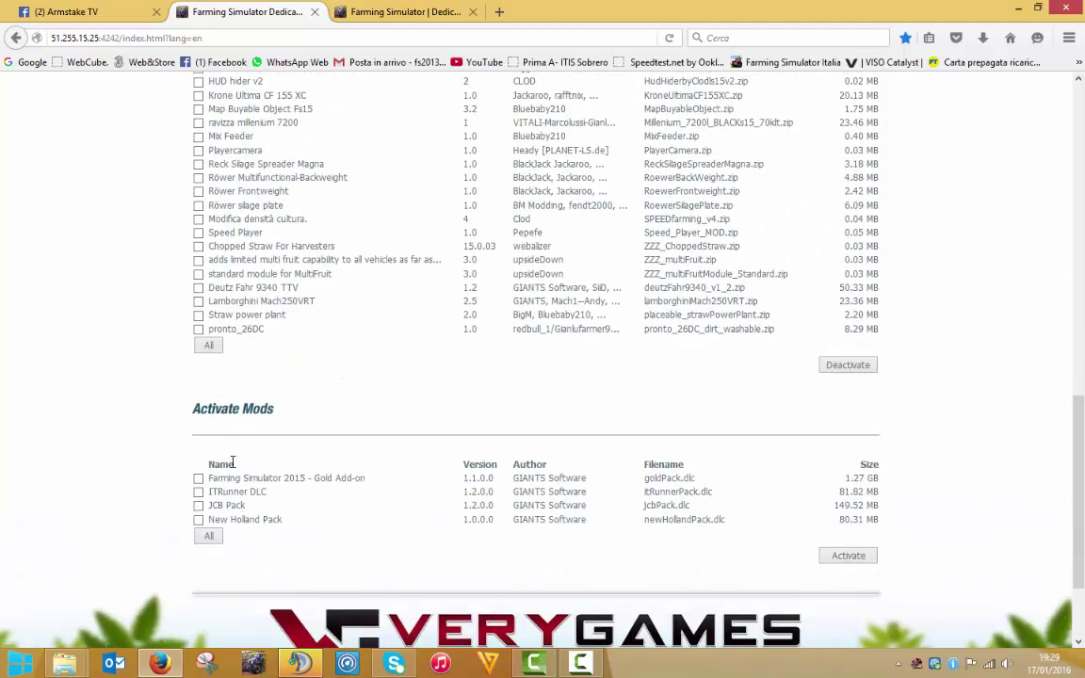
pyautogui.scroll(3, 259, 162)
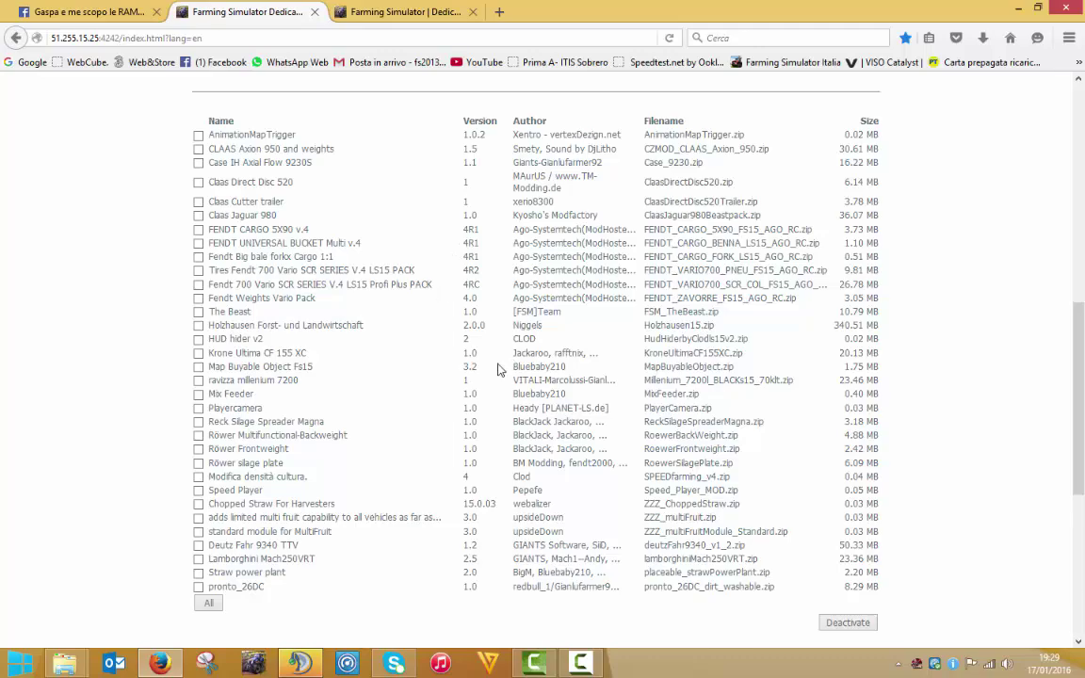
pyautogui.scroll(7, 296, 334)
pyautogui.scroll(-8, 529, 261)
pyautogui.scroll(10, 530, 262)
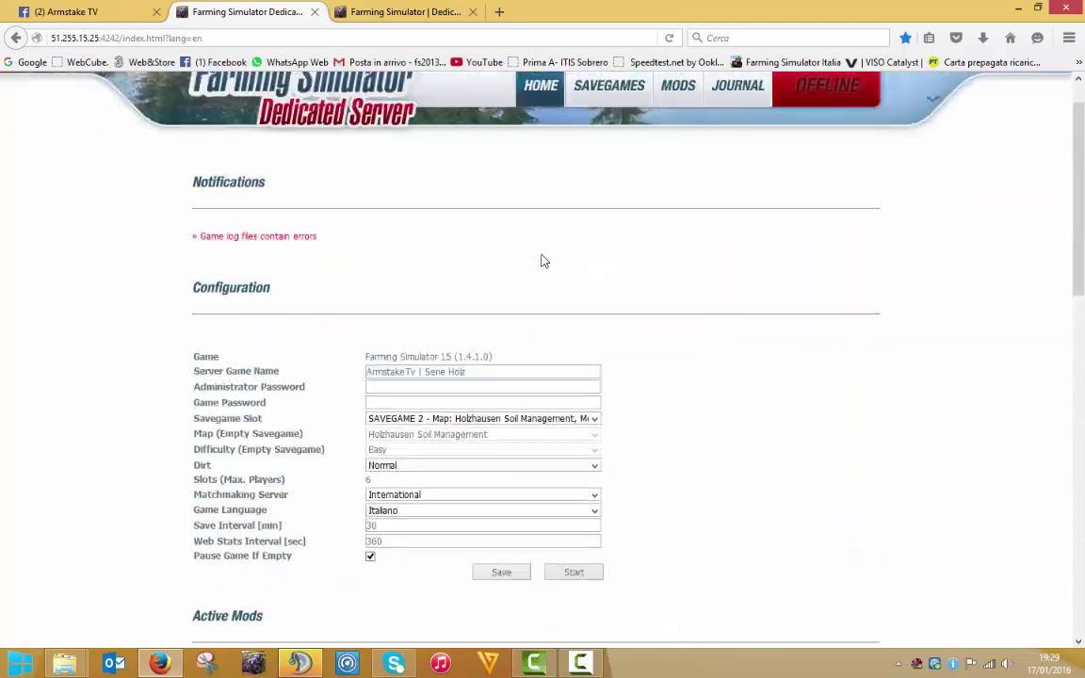
# Step: Open the savegame management page and choose SAVEGAME 3 as the slot for the savegame upload
pyautogui.click(610, 153)
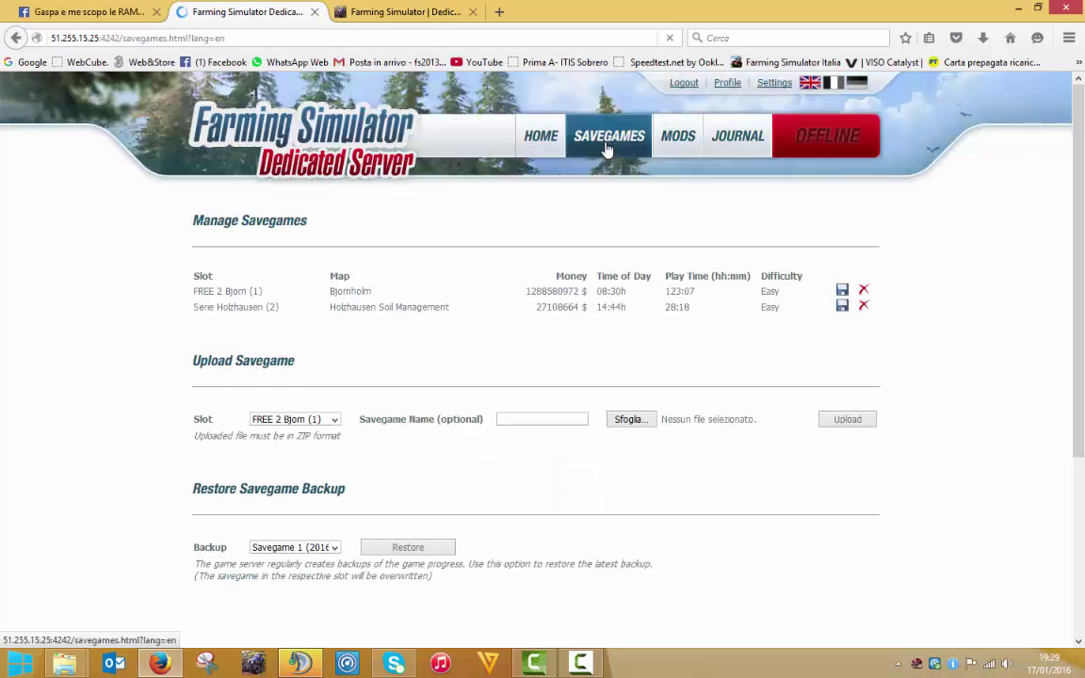
pyautogui.click(331, 420)
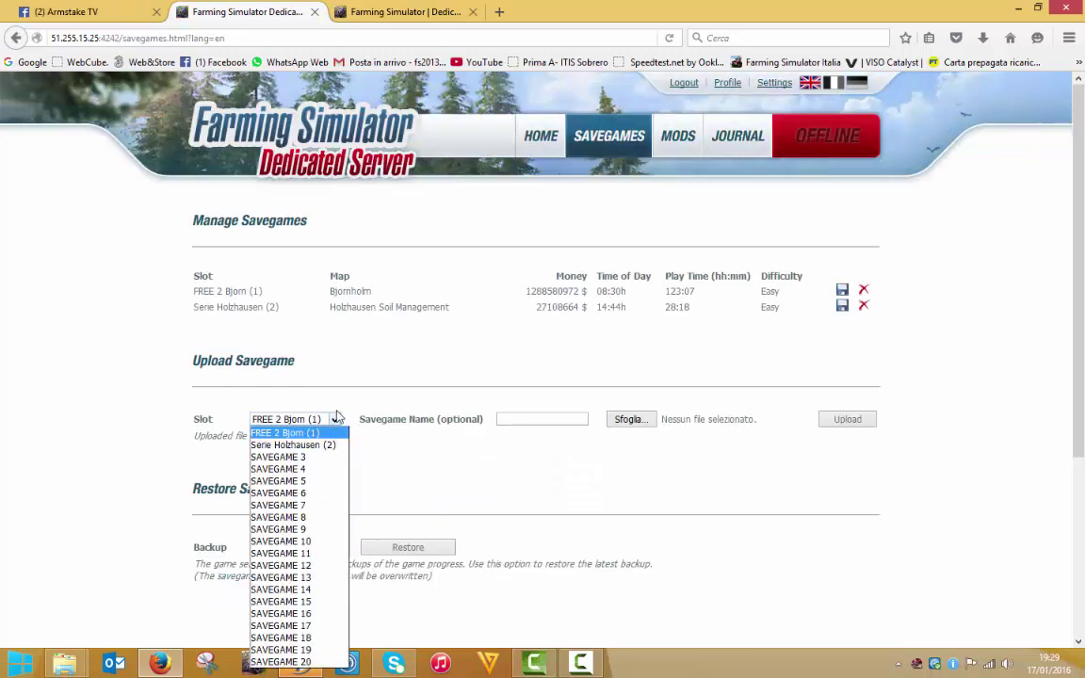
pyautogui.click(377, 455)
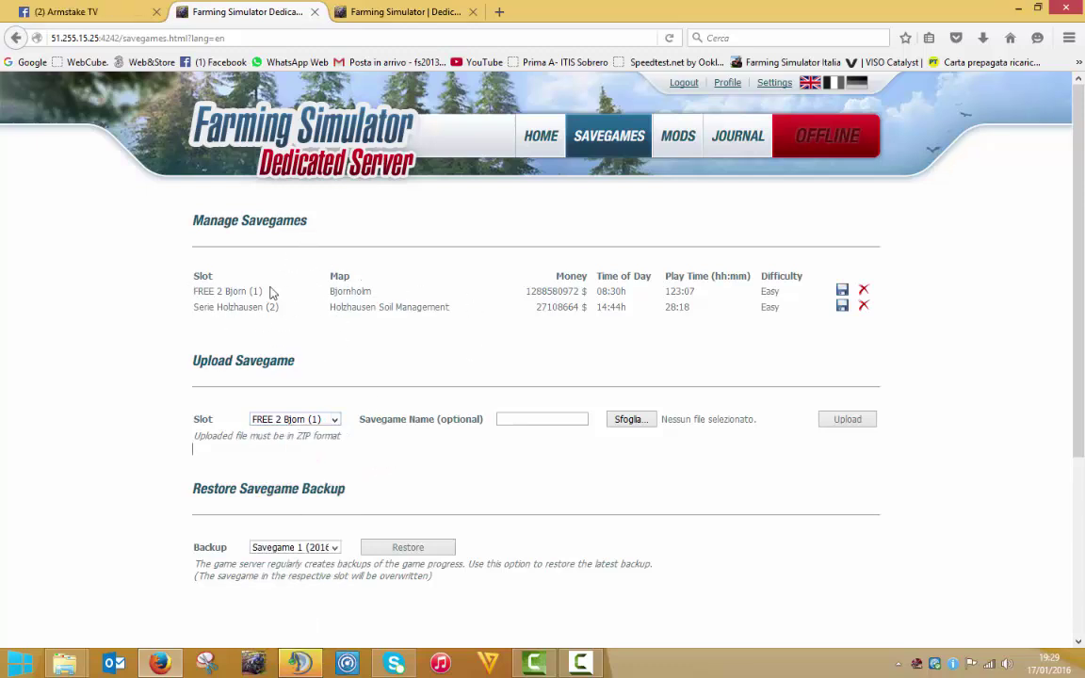
pyautogui.click(300, 421)
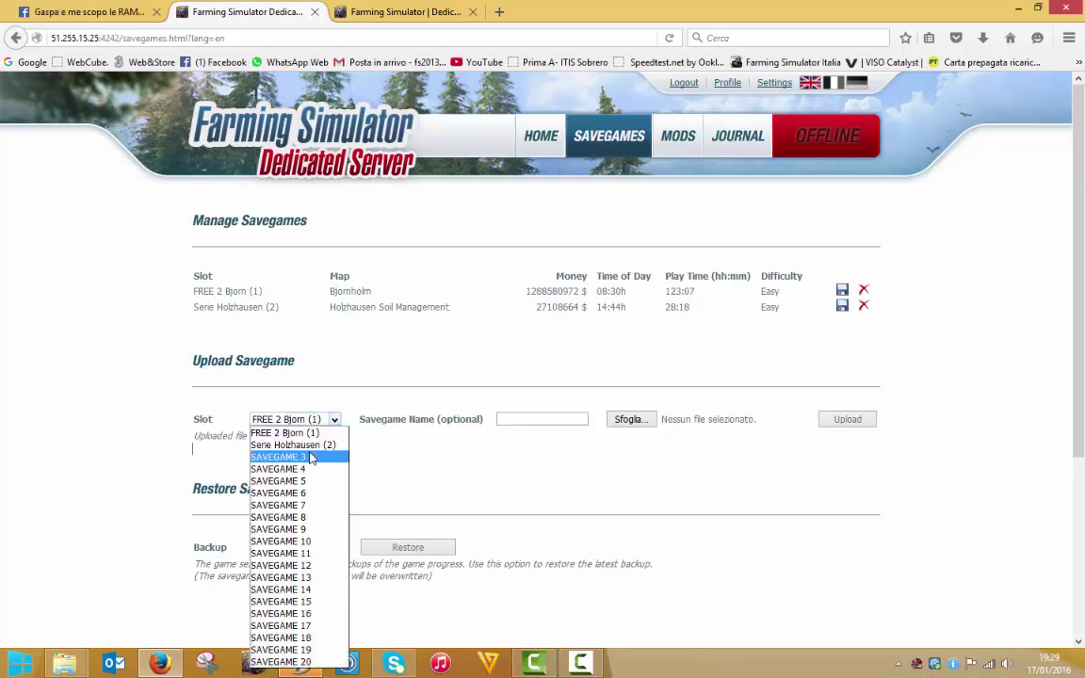
pyautogui.click(311, 457)
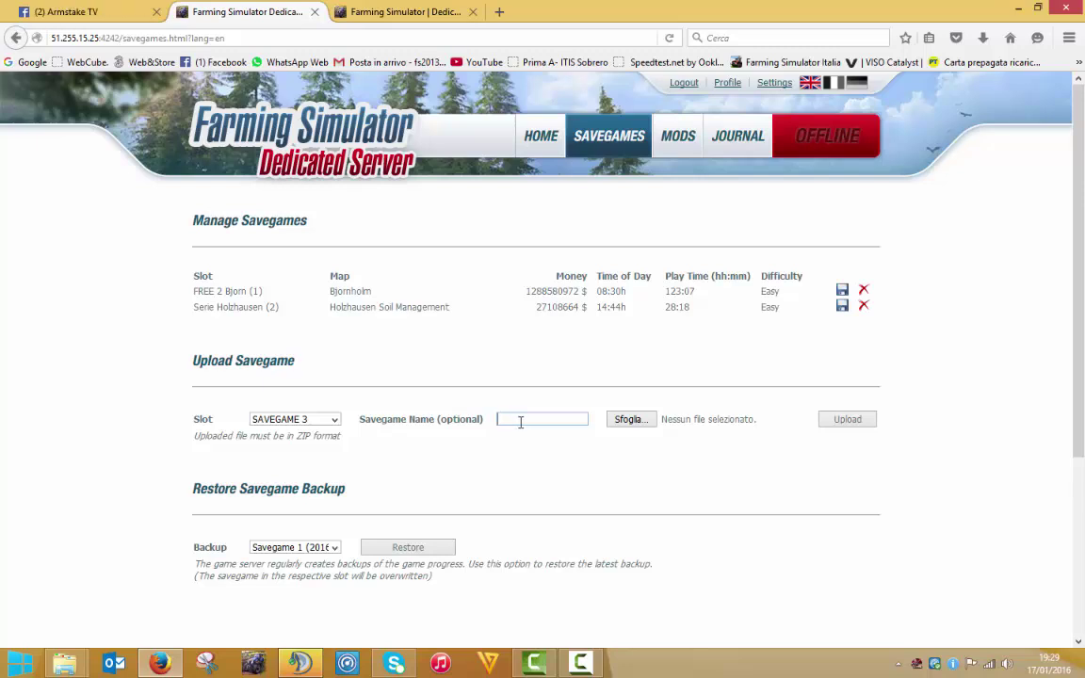
# Step: Browse for an upload file, inspect the savegame7 archive and folder in Serie Holz, and leave without choosing a file
pyautogui.click(629, 421)
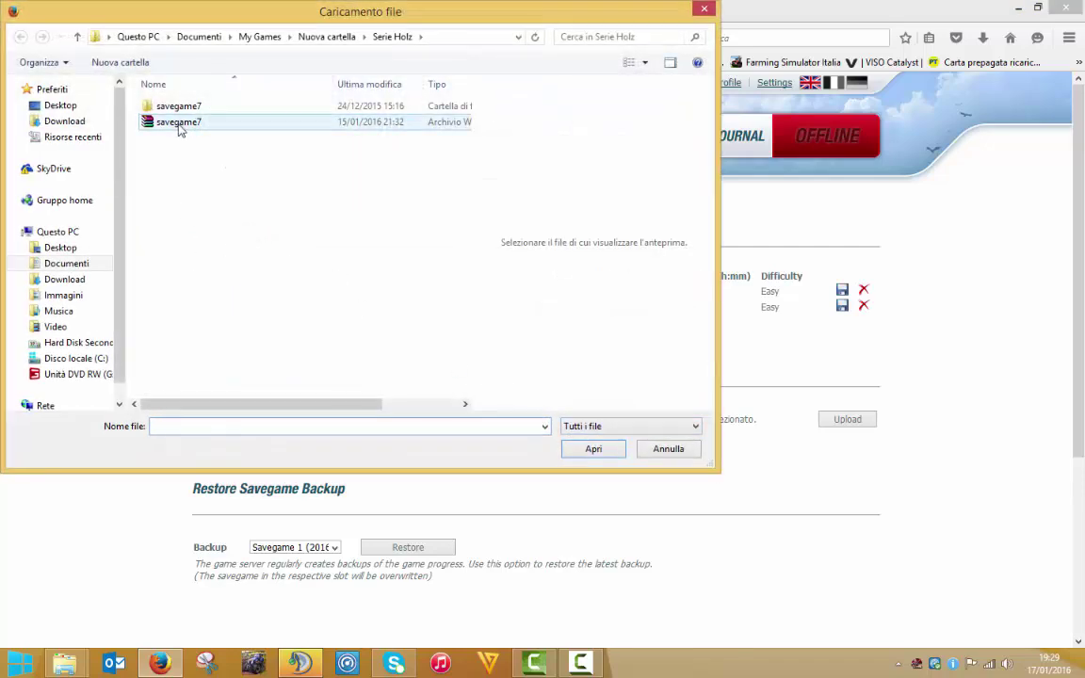
pyautogui.click(177, 123)
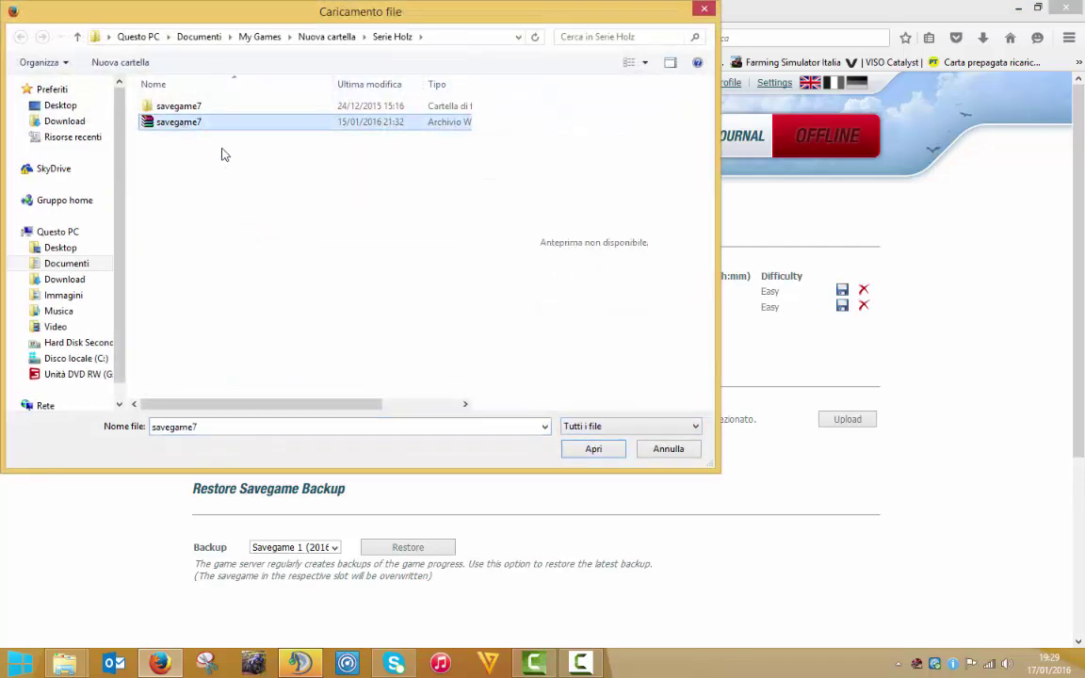
pyautogui.click(282, 189)
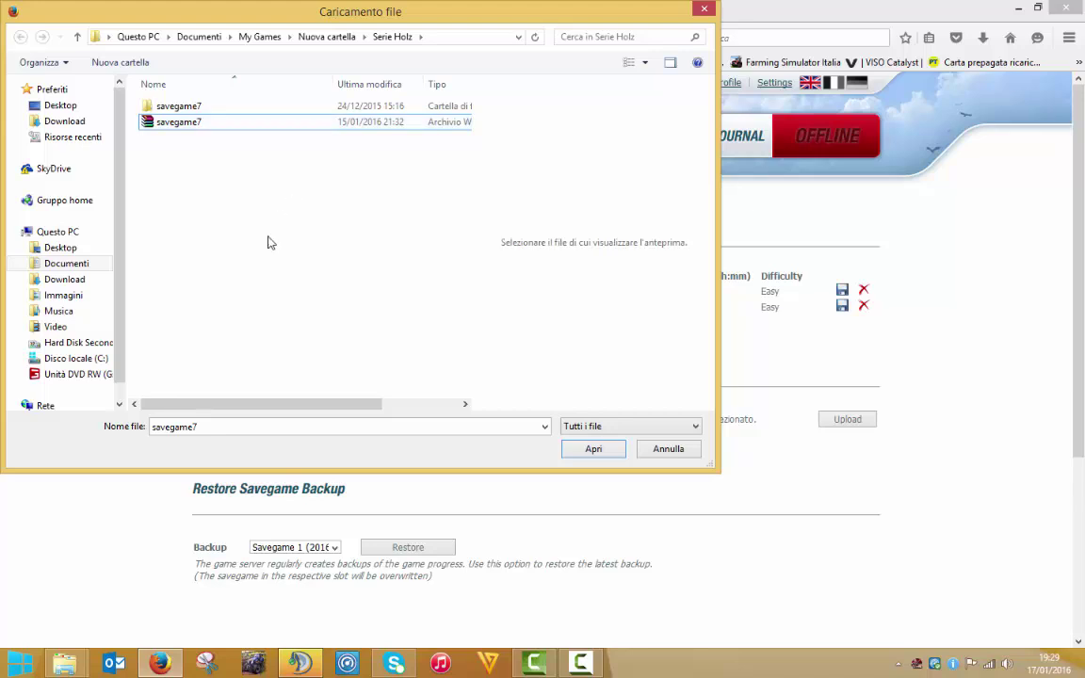
pyautogui.doubleClick(185, 110)
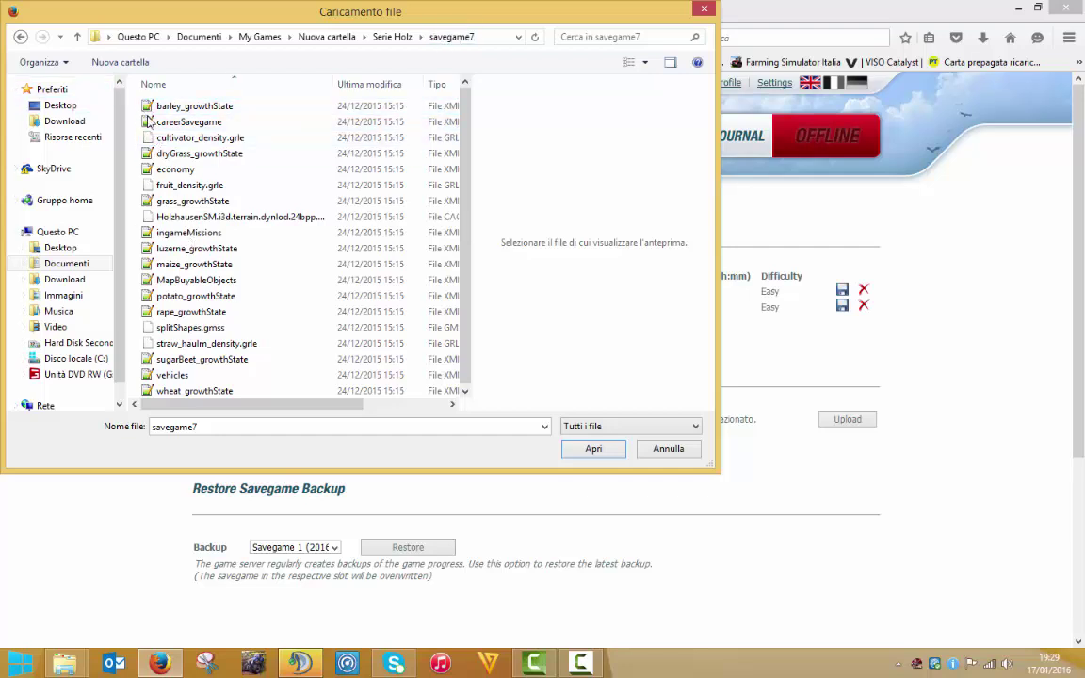
pyautogui.click(21, 36)
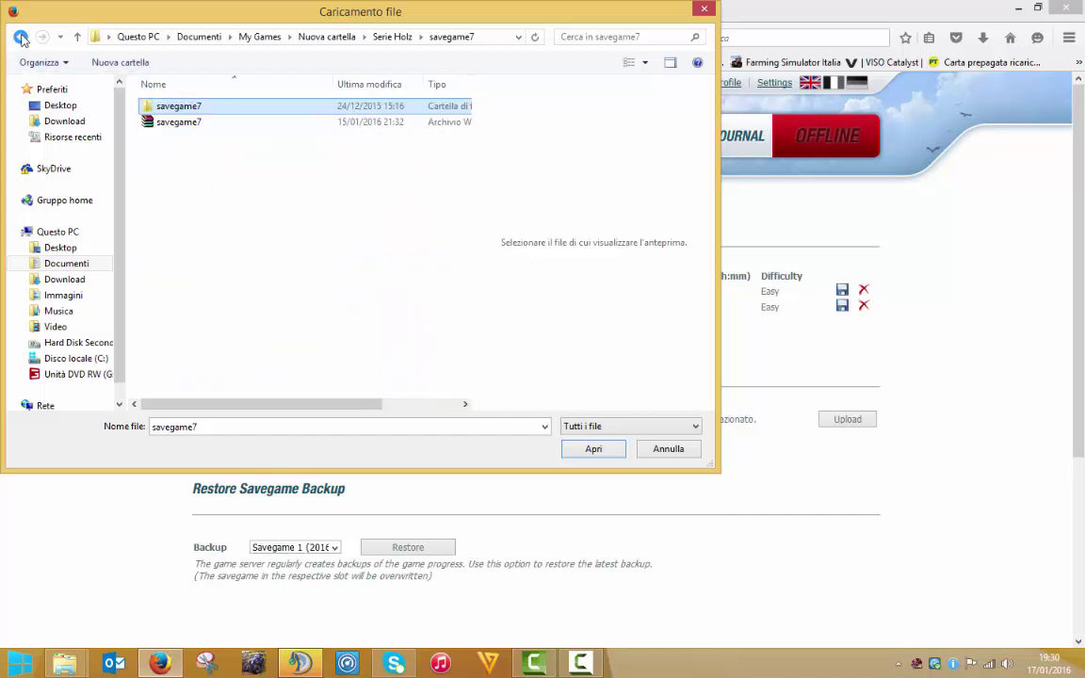
pyautogui.click(219, 160)
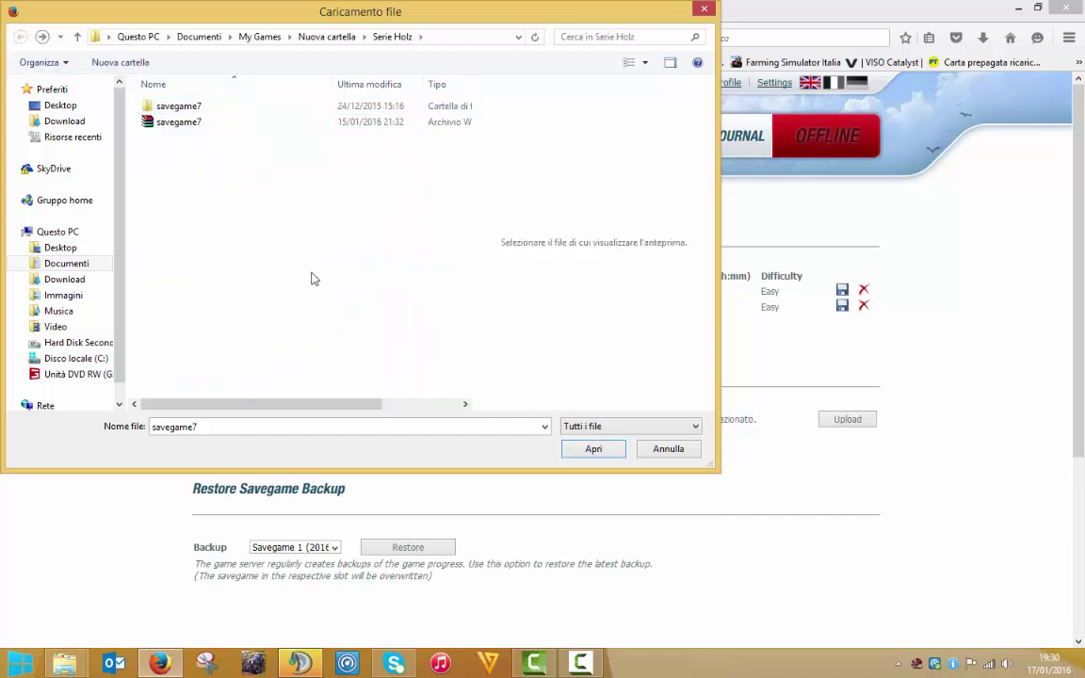
pyautogui.click(673, 450)
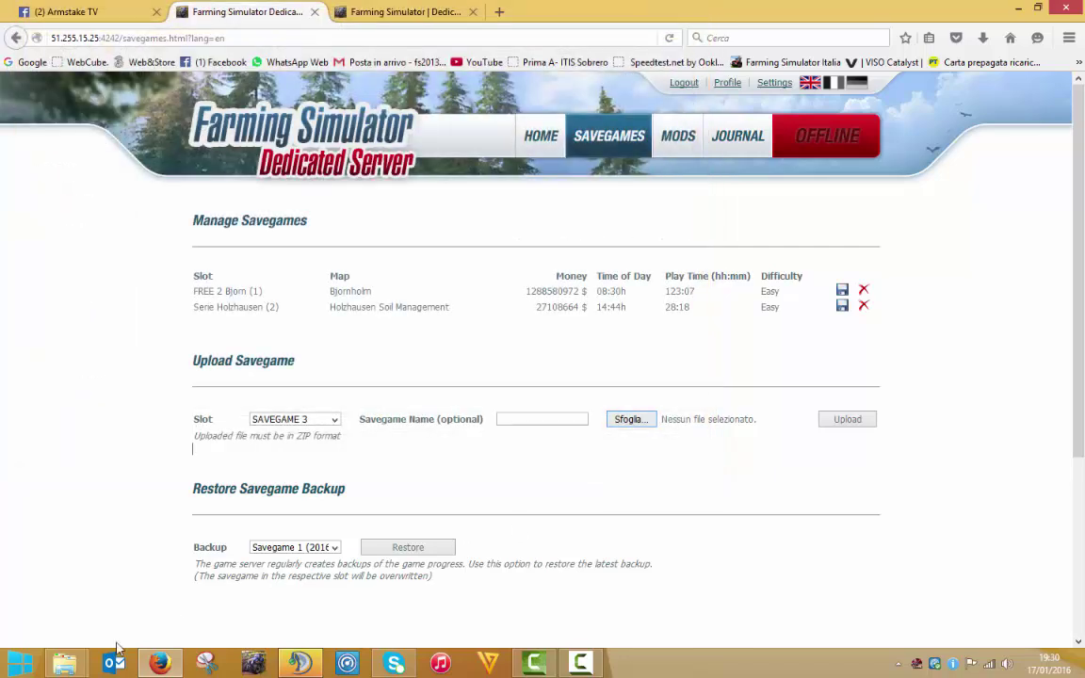
# Step: Switch to File Explorer and open the savegame4 folder under Documenti, My Games, Nuova cartella
pyautogui.moveTo(64, 663)
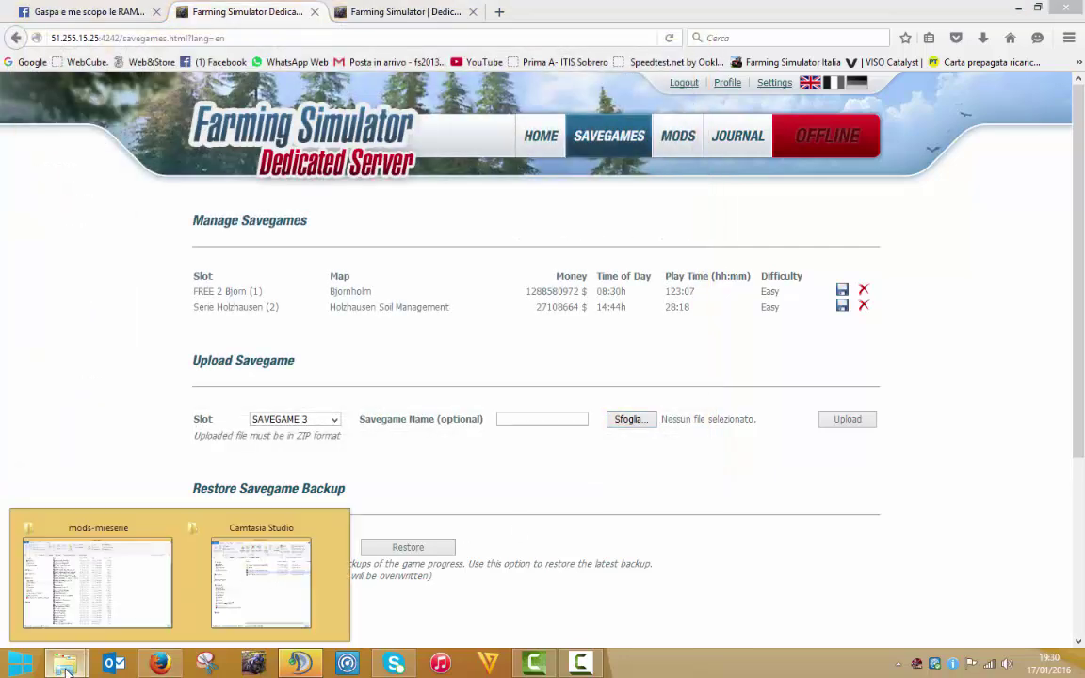
pyautogui.click(254, 600)
pyautogui.click(424, 351)
pyautogui.click(405, 335)
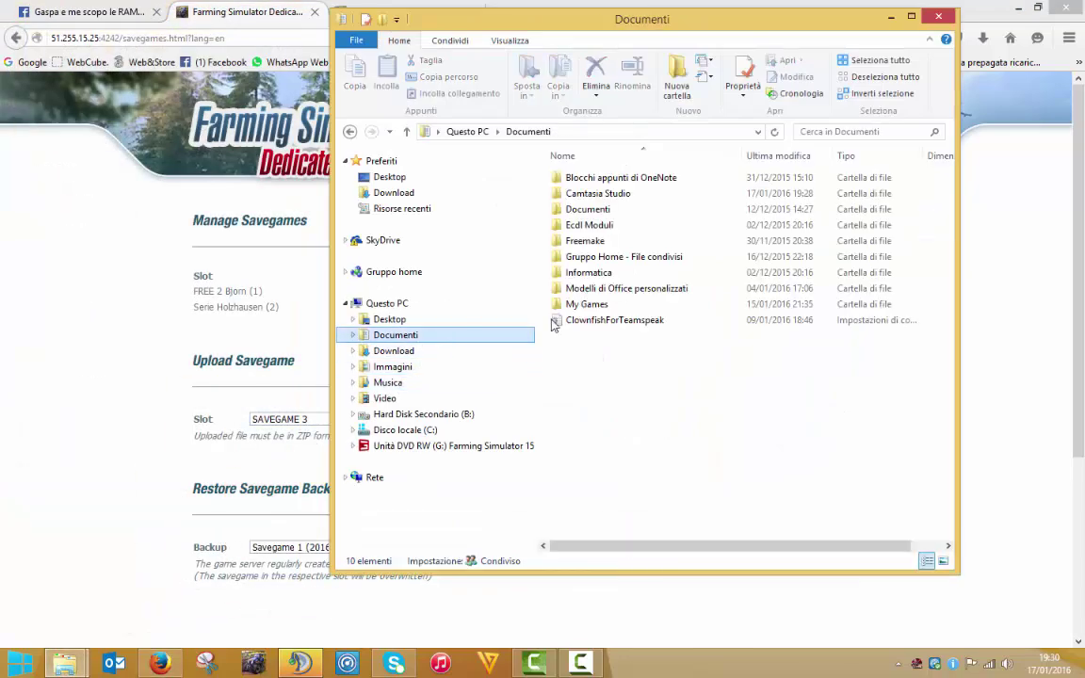
pyautogui.doubleClick(574, 303)
pyautogui.doubleClick(598, 195)
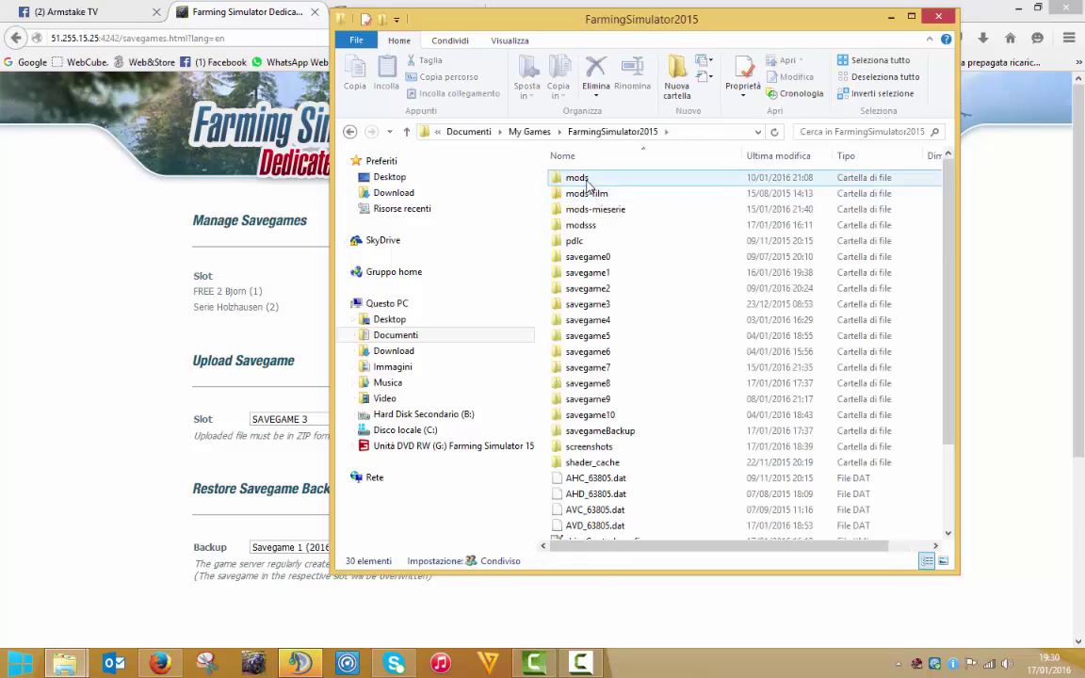
pyautogui.click(349, 132)
pyautogui.doubleClick(588, 178)
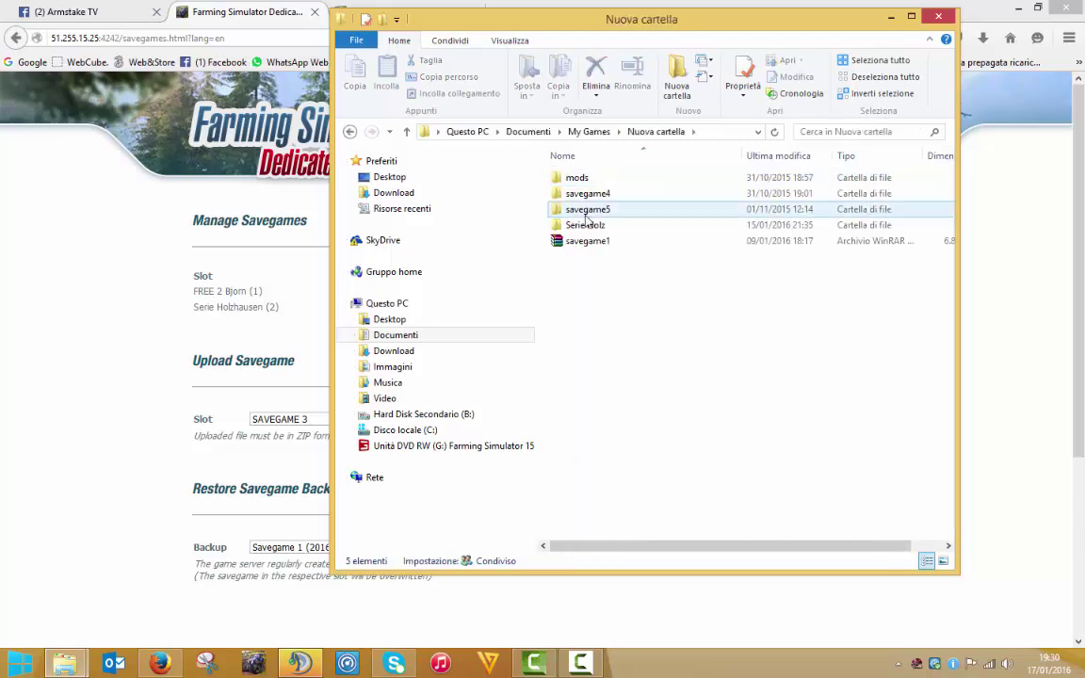
pyautogui.doubleClick(588, 193)
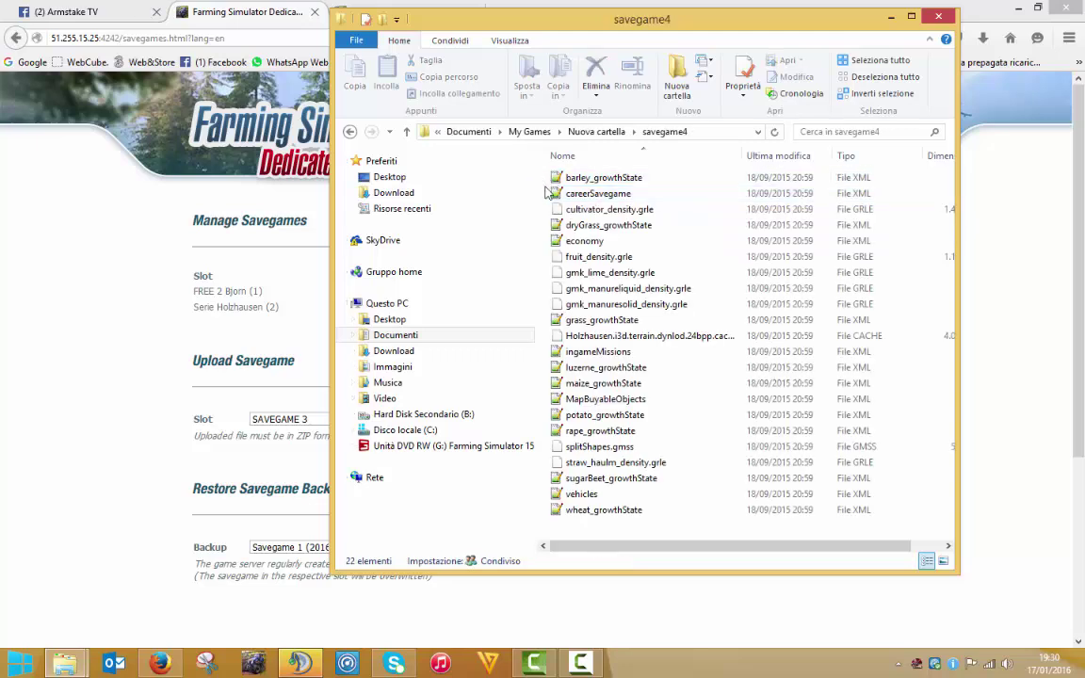
# Step: Pack all files in the savegame4 folder into a ZIP archive named savegame4.zip
pyautogui.moveTo(544, 192); pyautogui.dragTo(602, 509)
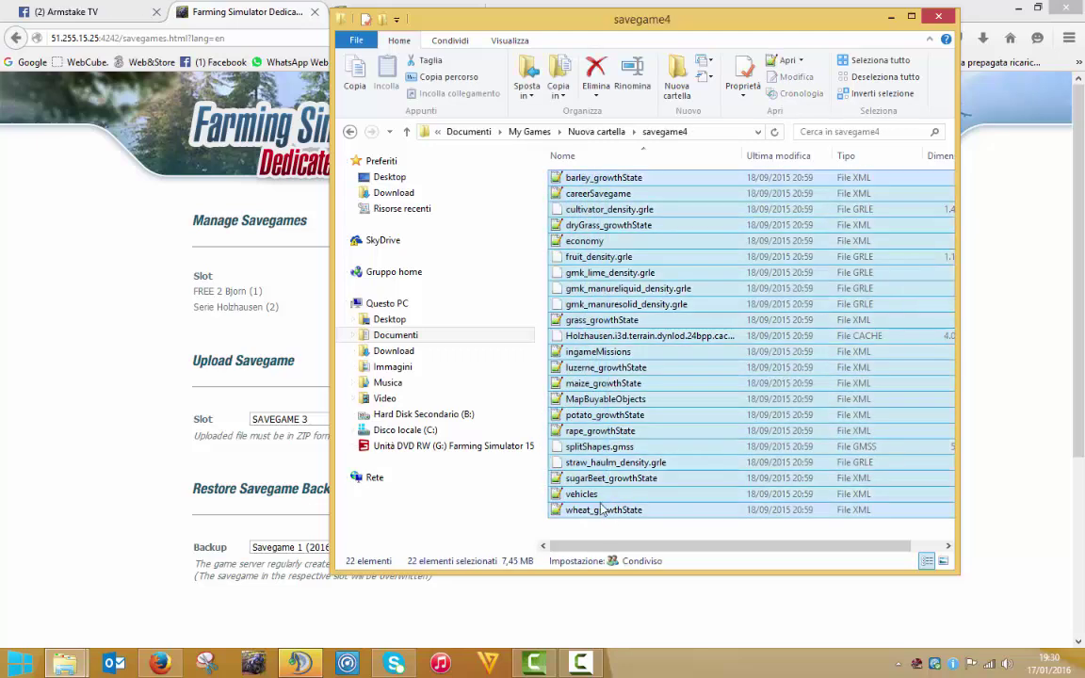
pyautogui.rightClick(585, 284)
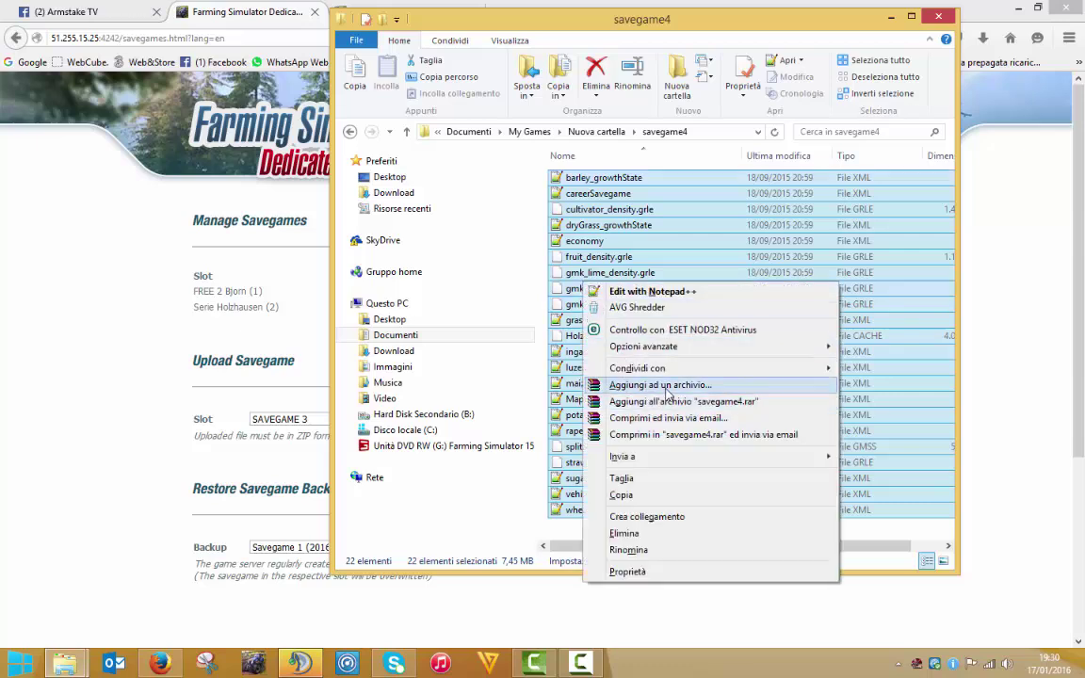
pyautogui.click(667, 393)
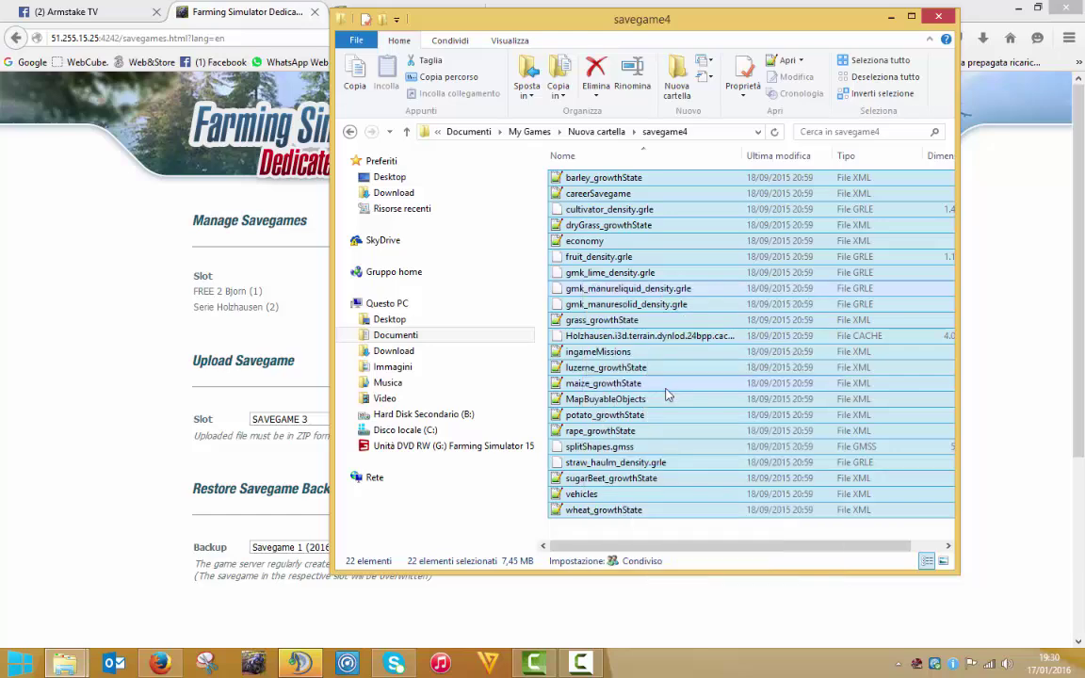
pyautogui.click(484, 312)
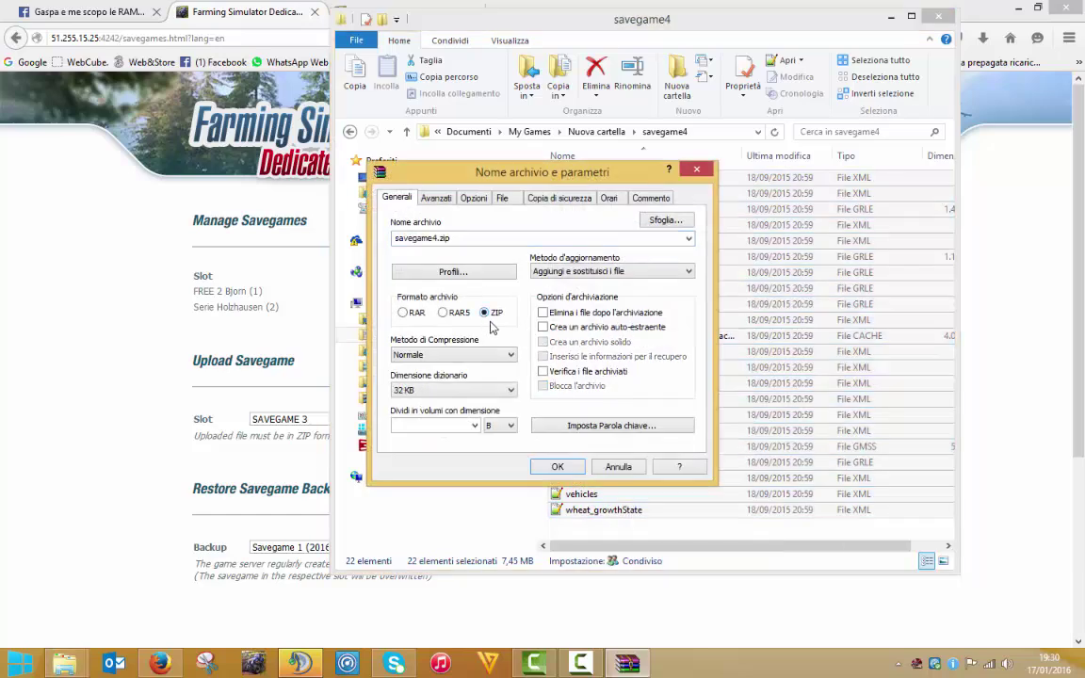
pyautogui.click(557, 466)
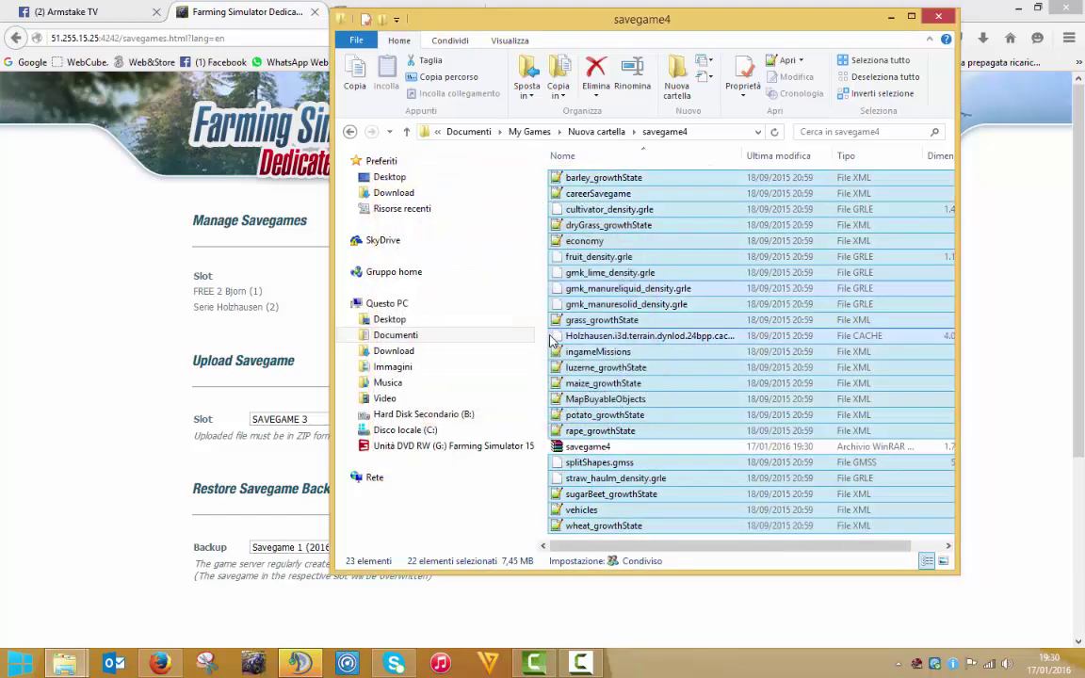
pyautogui.click(545, 399)
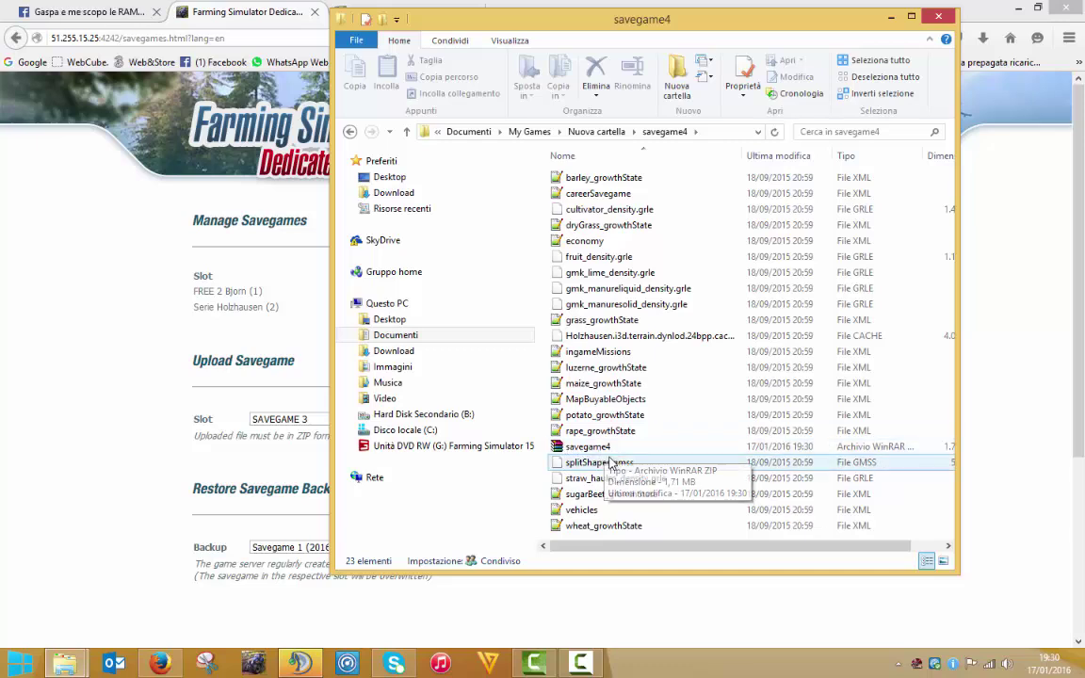
# Step: Return to the server's web page and view the restorable savegame backups, keeping the current selection
pyautogui.click(891, 17)
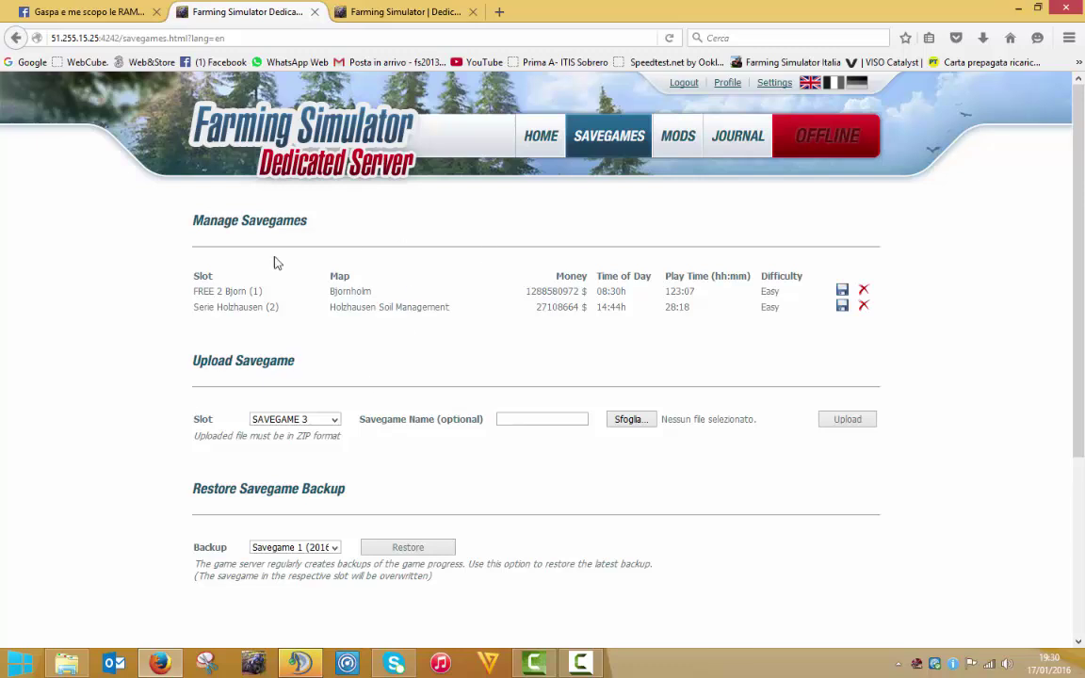
pyautogui.click(330, 551)
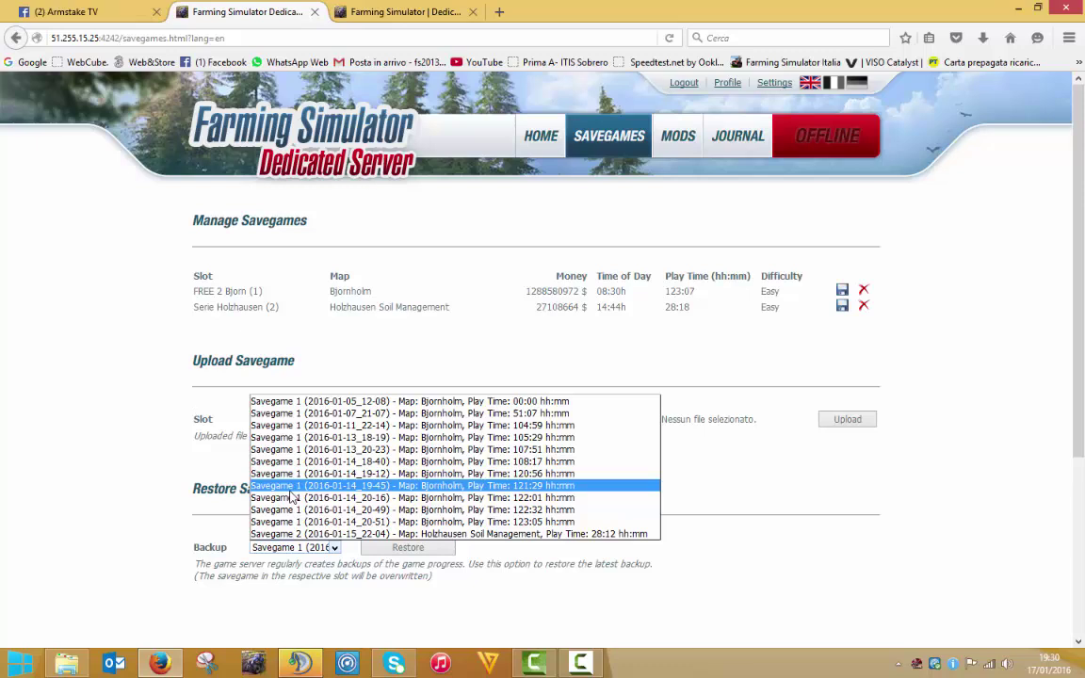
pyautogui.click(207, 511)
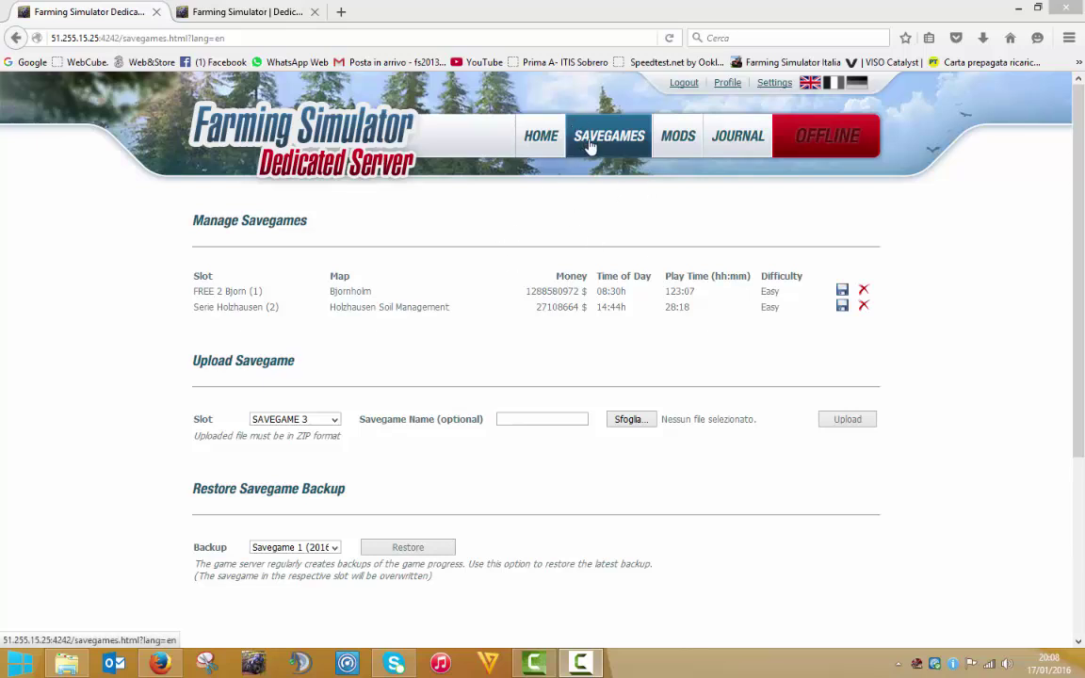
# Step: Open the server's mods page and look through the installed mods and the upload section below them
pyautogui.click(678, 155)
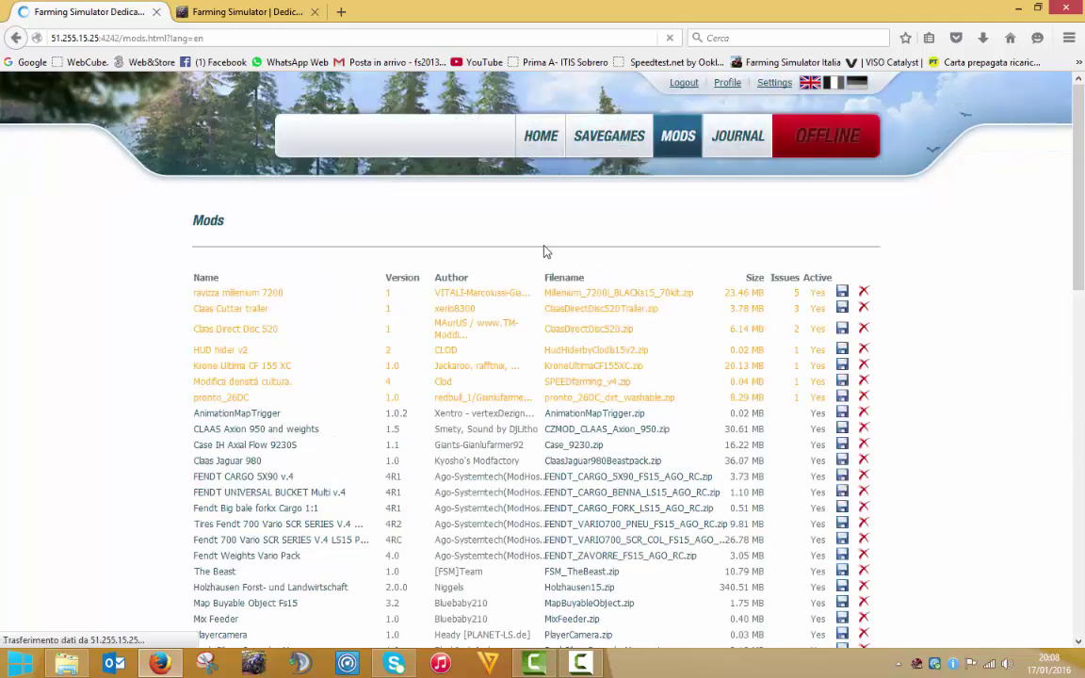
pyautogui.scroll(-10, 565, 264)
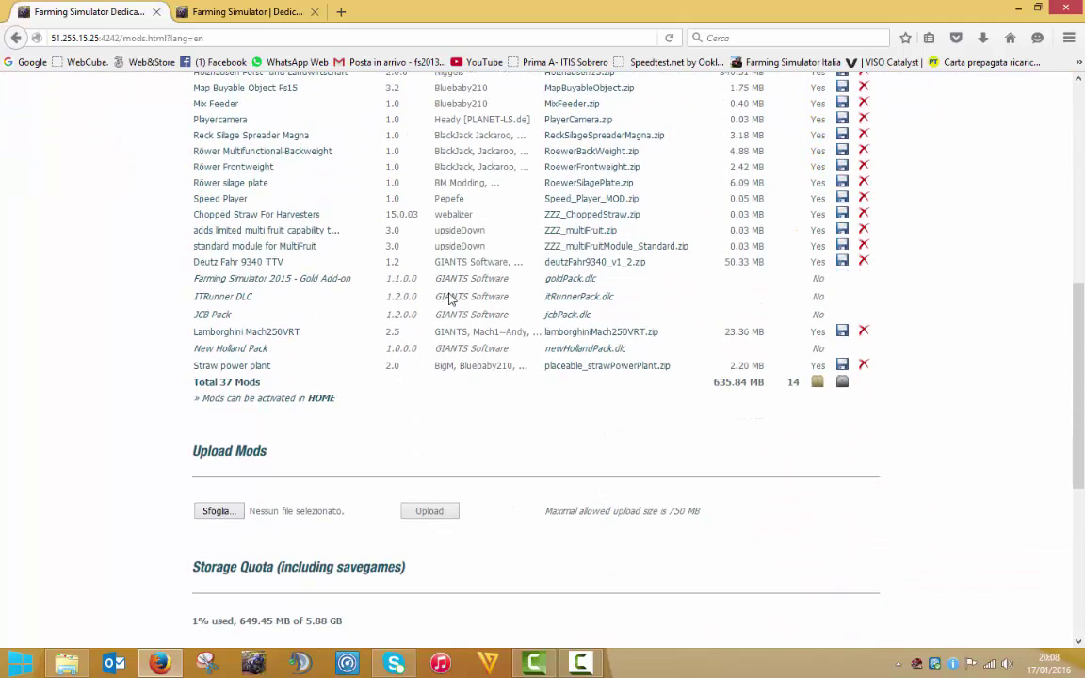
pyautogui.scroll(8, 424, 282)
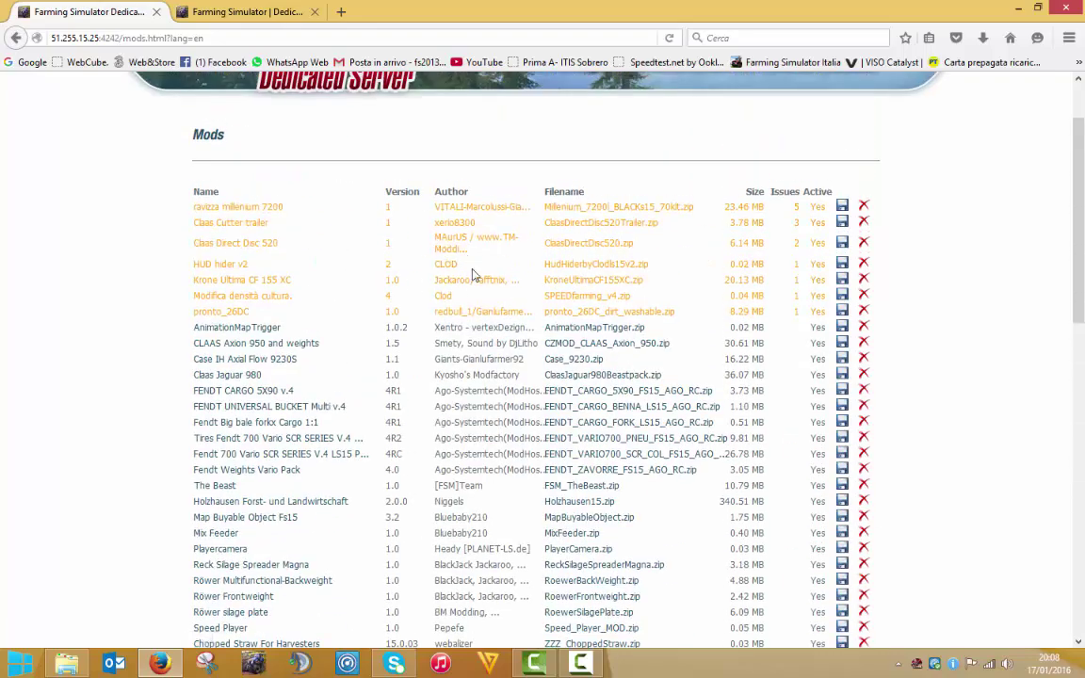
pyautogui.scroll(-5, 416, 234)
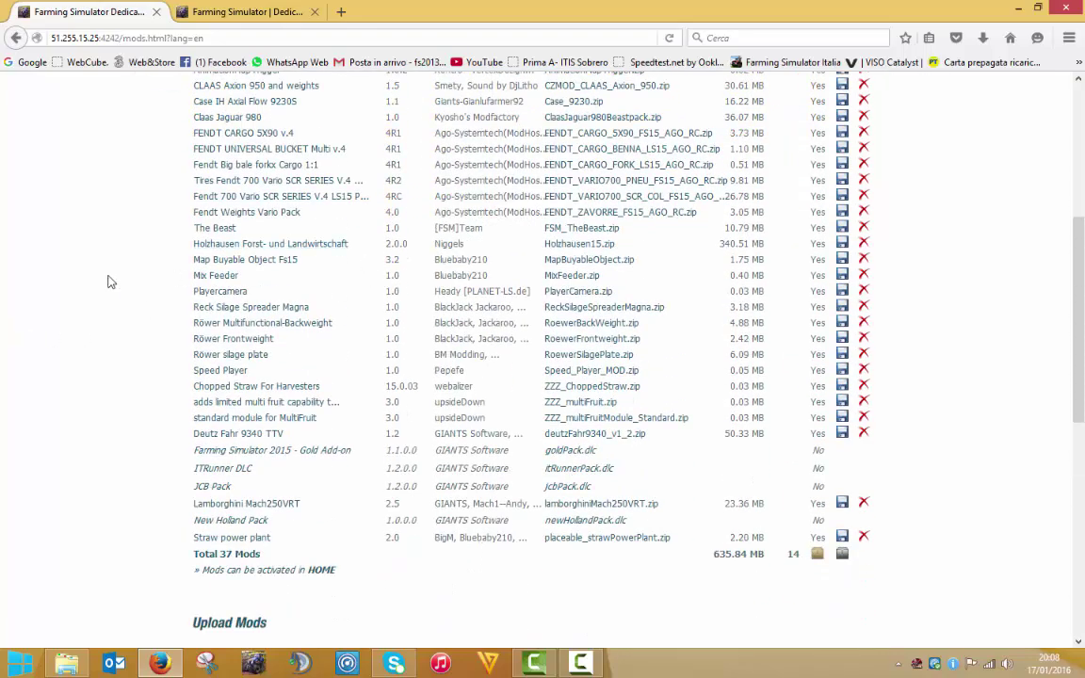
# Step: View the Upload Mods section and open its file picker, cancelling without choosing a mod file
pyautogui.scroll(-5, 193, 282)
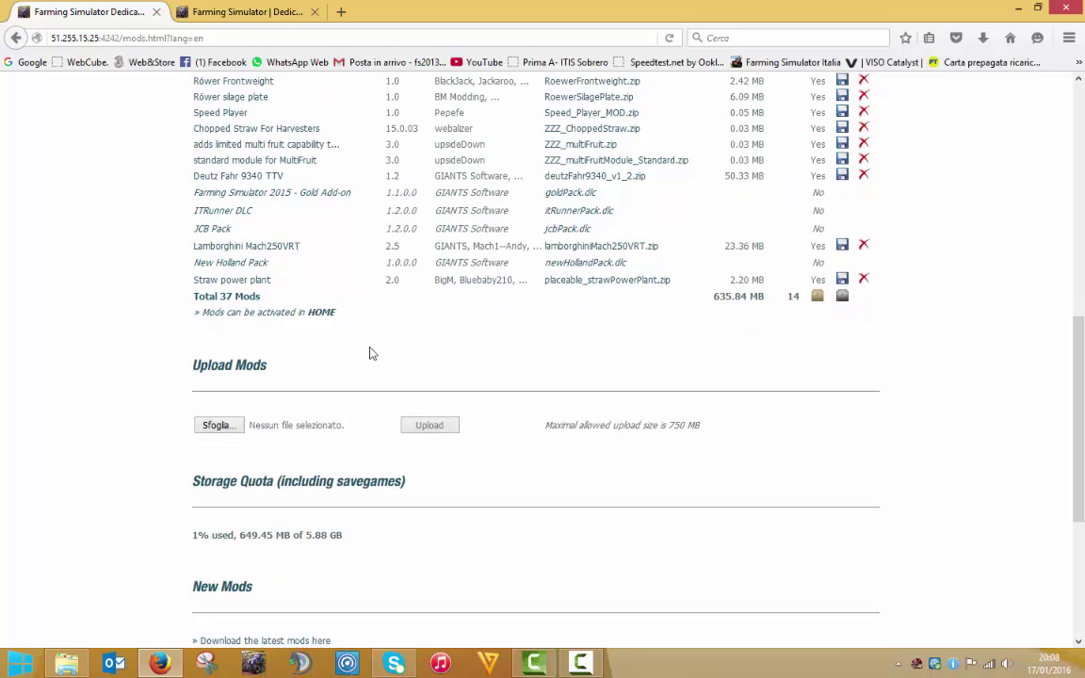
pyautogui.scroll(-2, 259, 360)
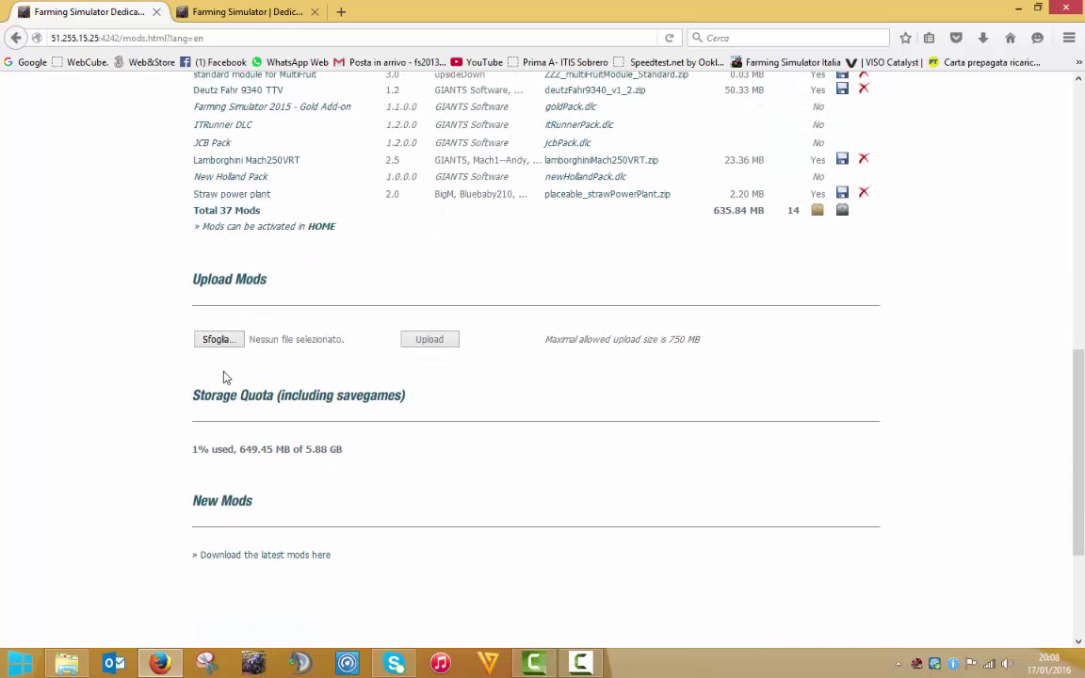
pyautogui.click(220, 339)
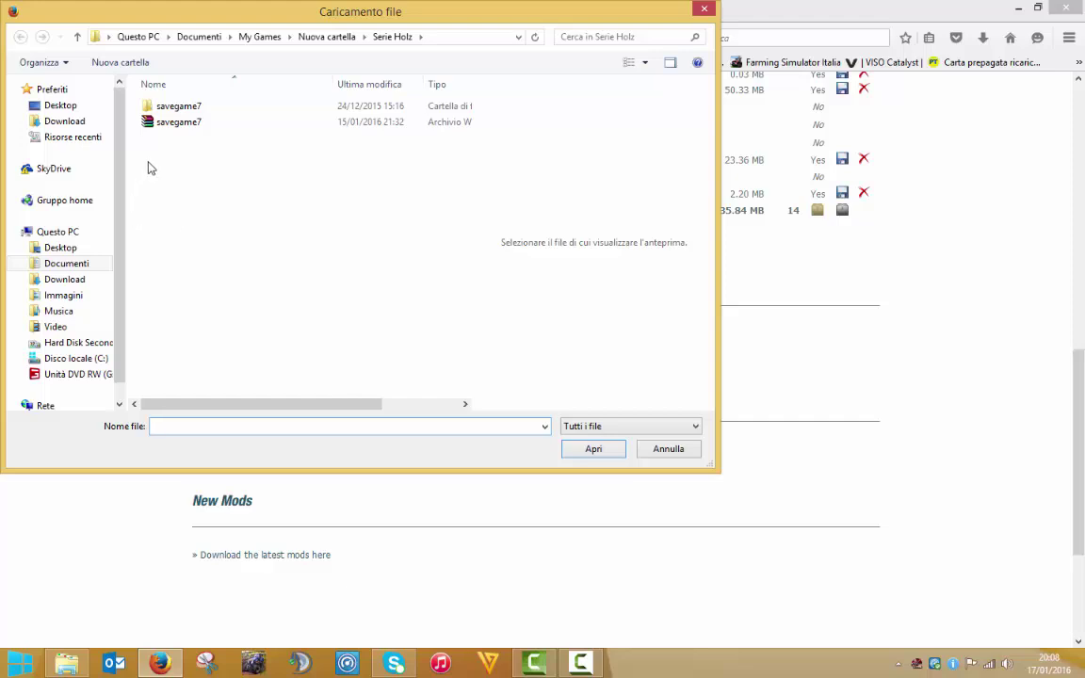
pyautogui.click(664, 456)
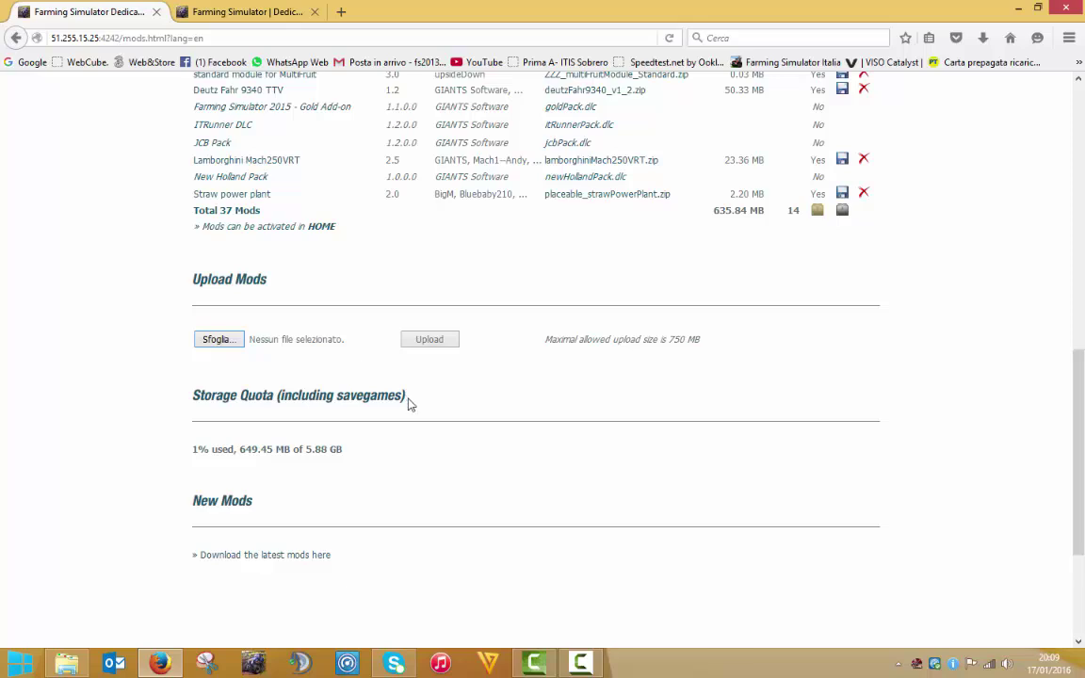
# Step: Open the latest mods download page, close it, and return to the start of the server's mod list
pyautogui.scroll(-2, 234, 419)
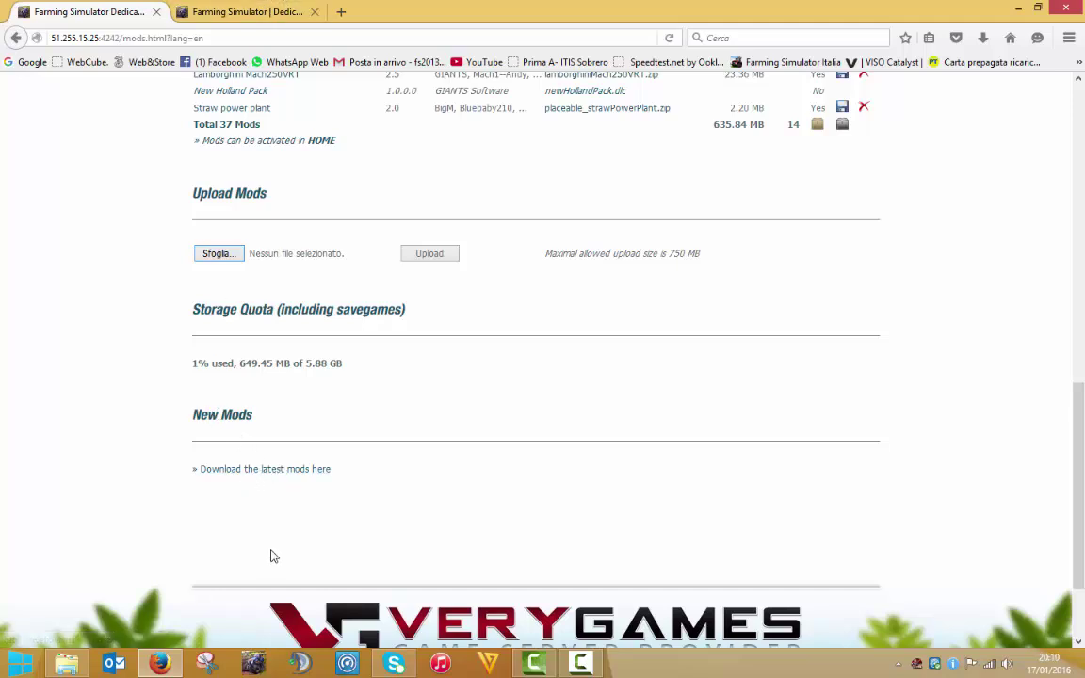
pyautogui.click(269, 469)
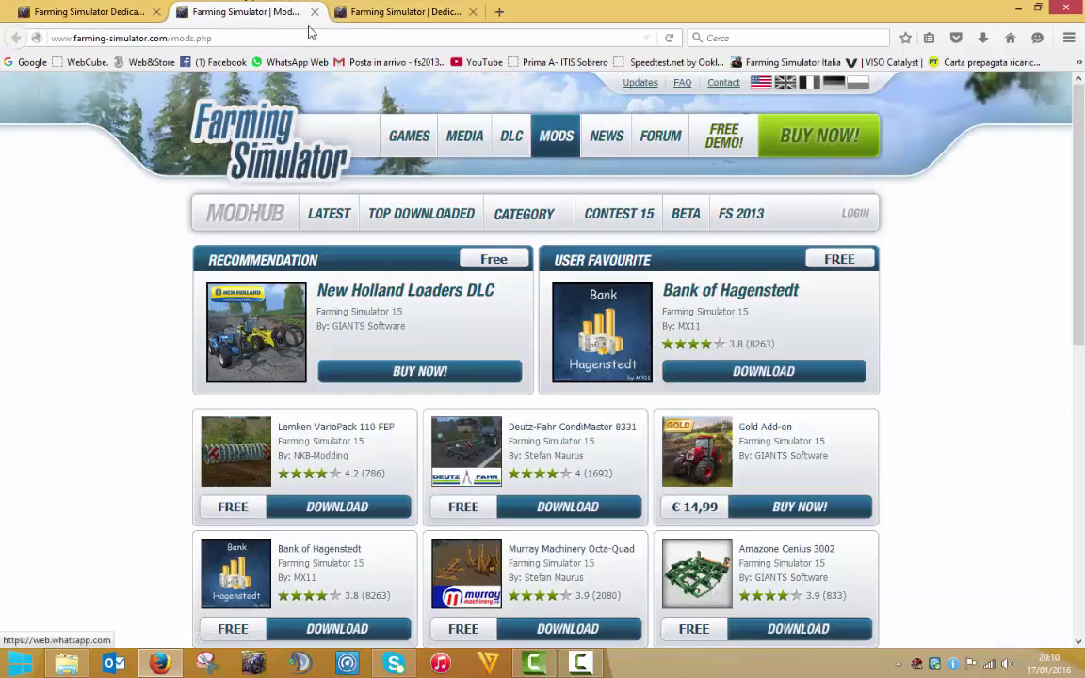
pyautogui.click(314, 12)
pyautogui.scroll(5, 612, 273)
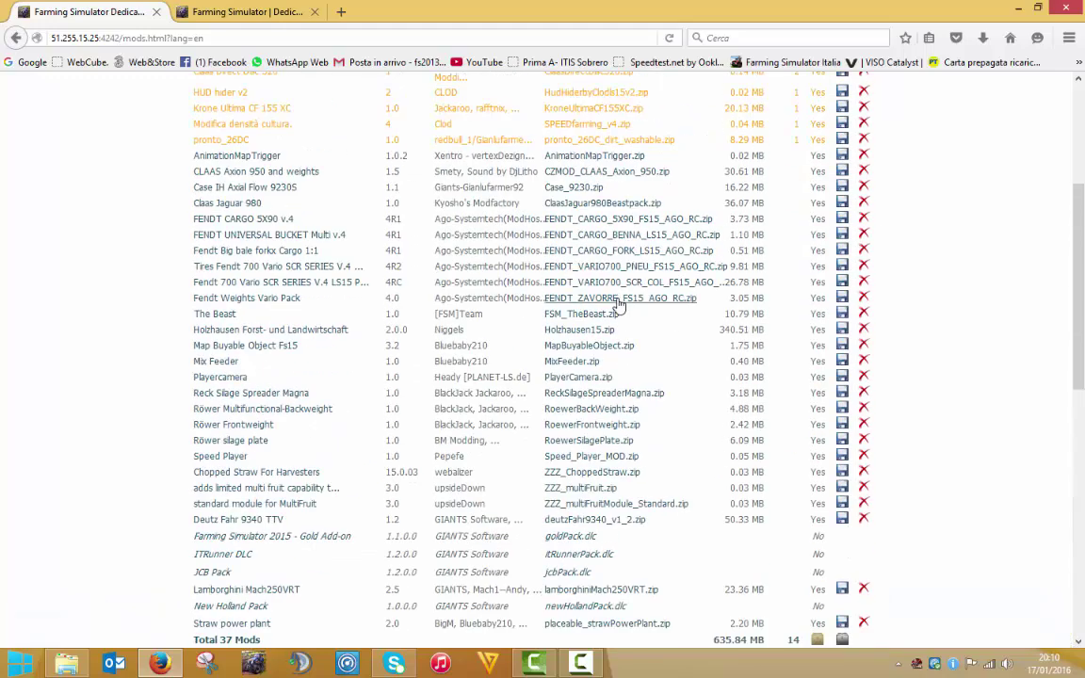
pyautogui.scroll(5, 619, 307)
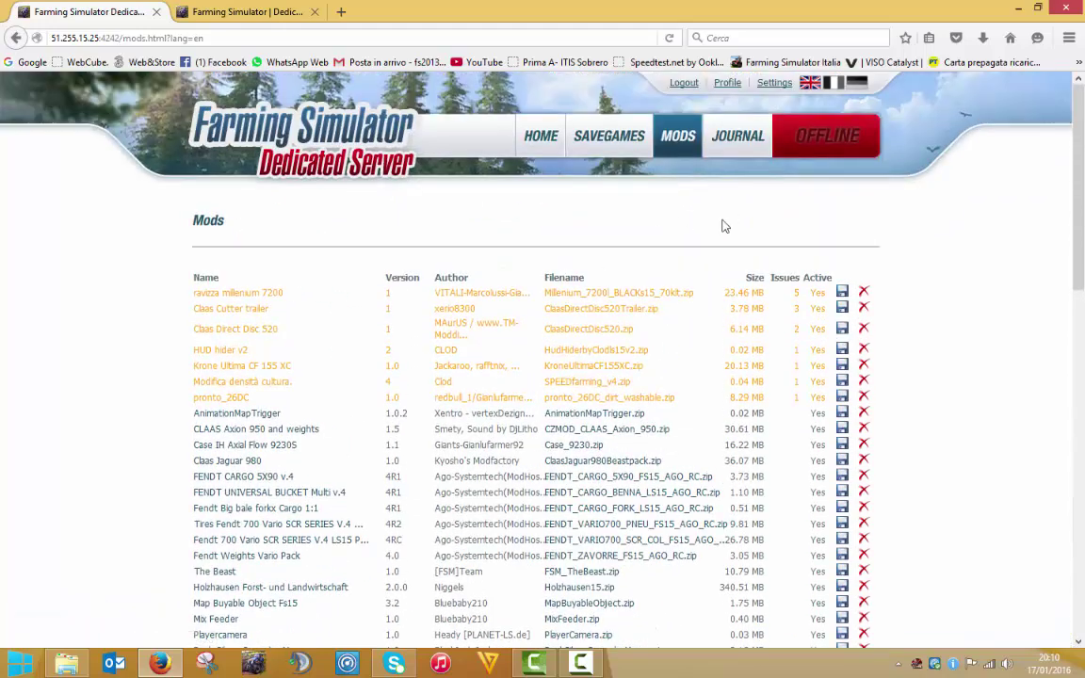
# Step: Open the server's journal, add the text sss below the existing entry, and save the changes
pyautogui.click(747, 158)
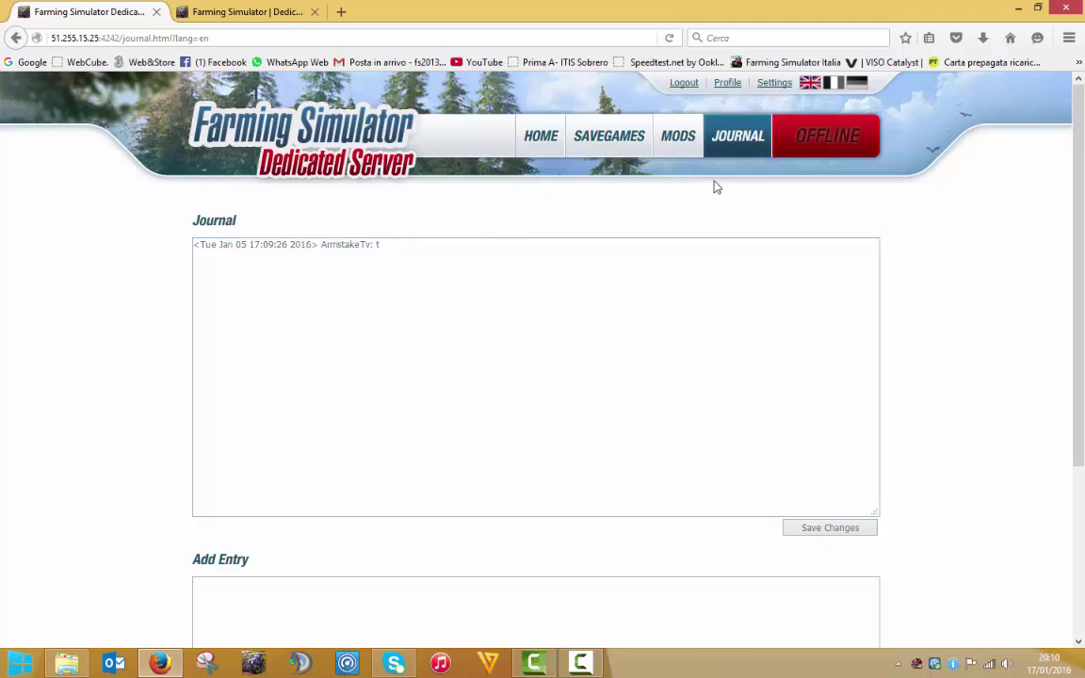
pyautogui.click(542, 271)
pyautogui.write('sss')
pyautogui.click(838, 532)
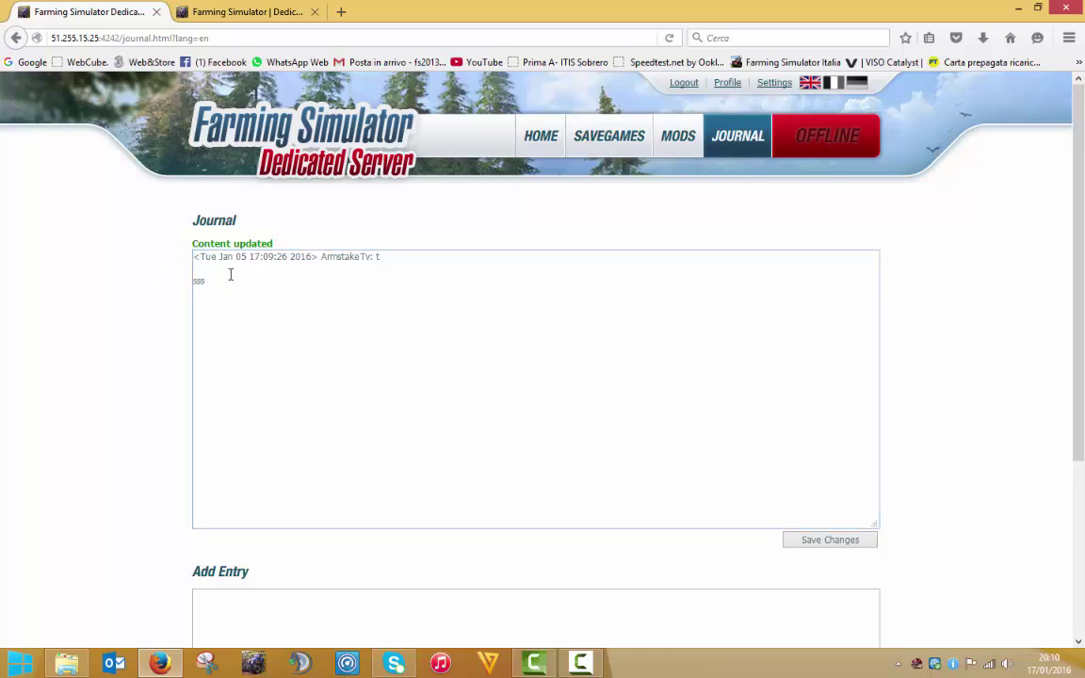
# Step: Delete the text sss from the journal content
pyautogui.press('BackSpace')
pyautogui.press('BackSpace')
pyautogui.press('BackSpace')
# Step: Add a new journal entry reading qaaadssd
pyautogui.scroll(-5, 709, 581)
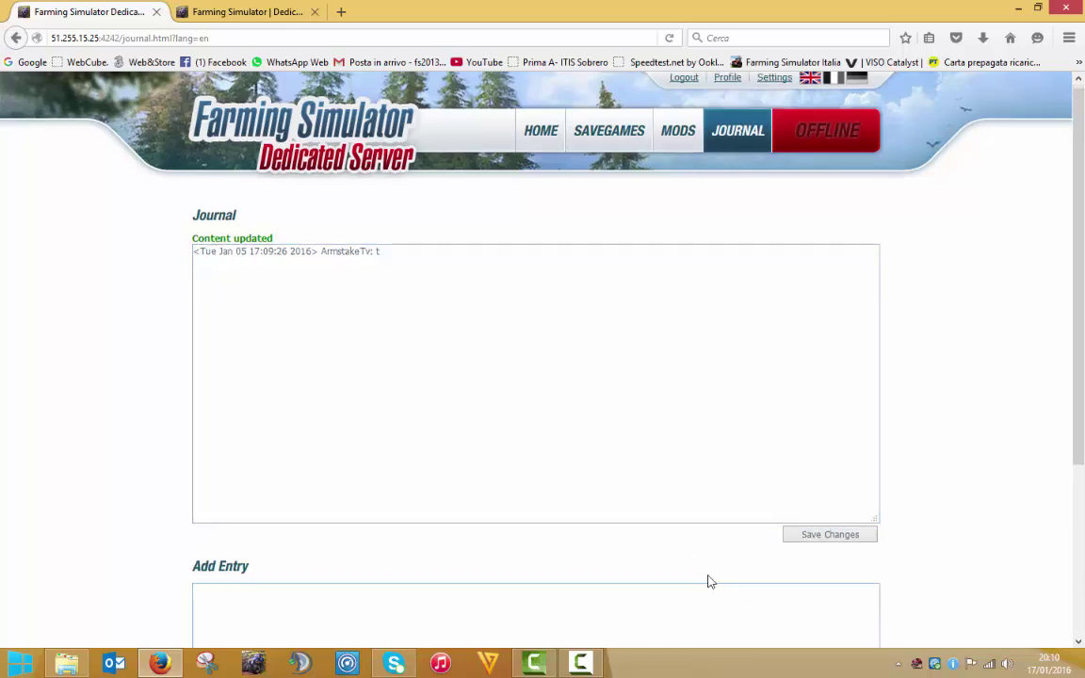
pyautogui.click(461, 397)
pyautogui.write('qaa')
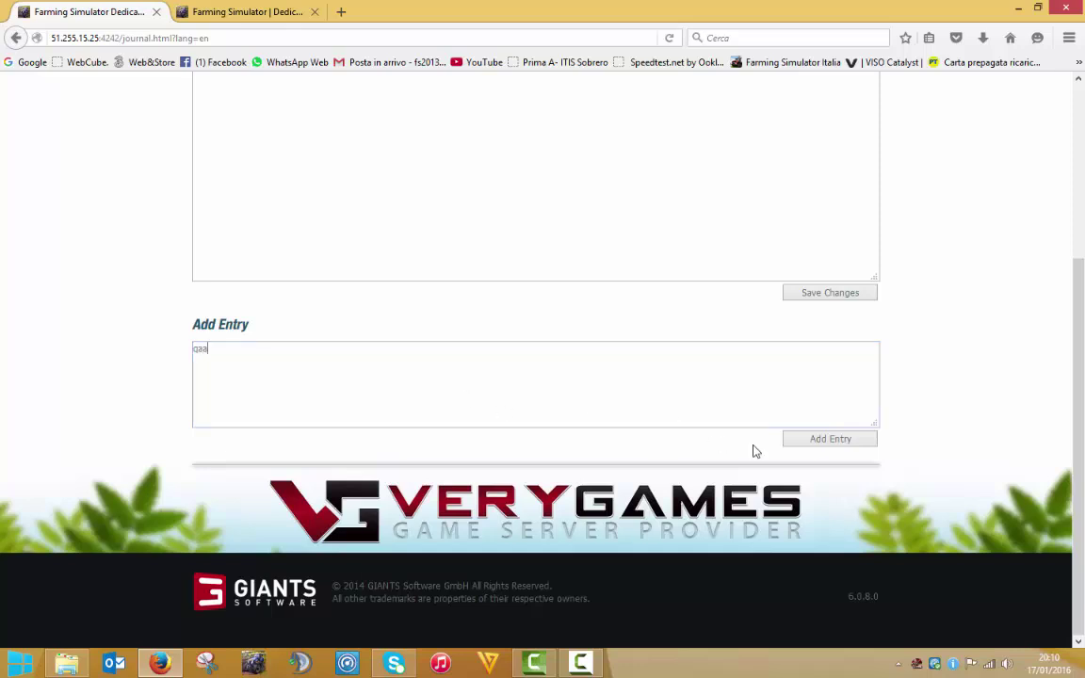
pyautogui.write('adssd')
pyautogui.click(826, 441)
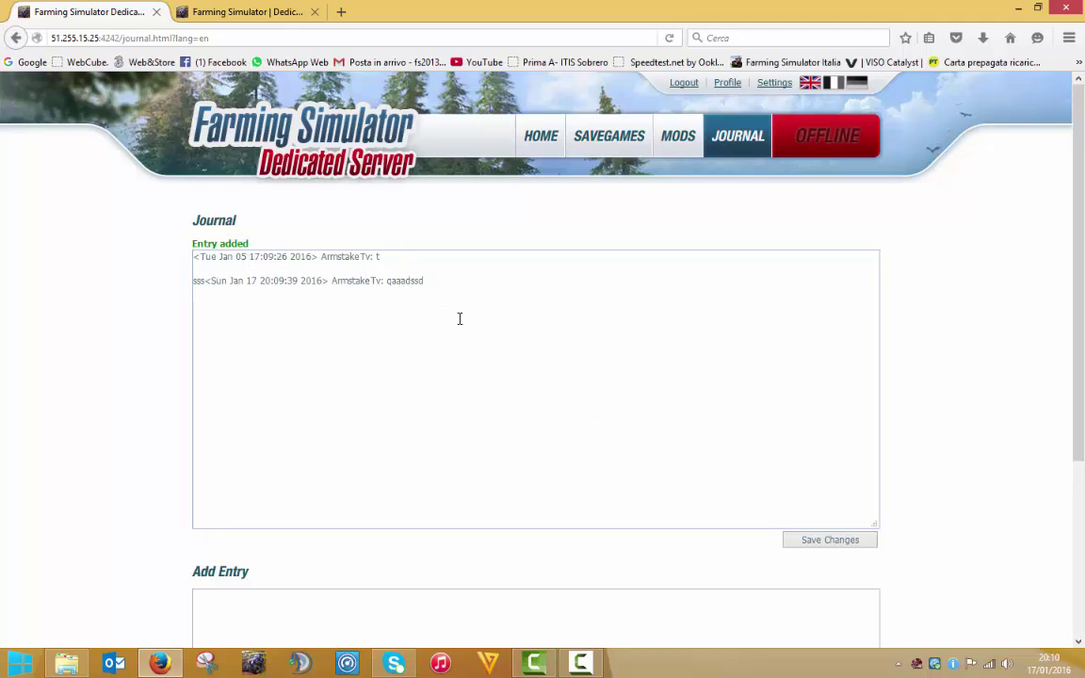
# Step: Open the server settings and look through the Web API, automatic restart and public mod download sections
pyautogui.scroll(-5, 517, 357)
pyautogui.click(772, 84)
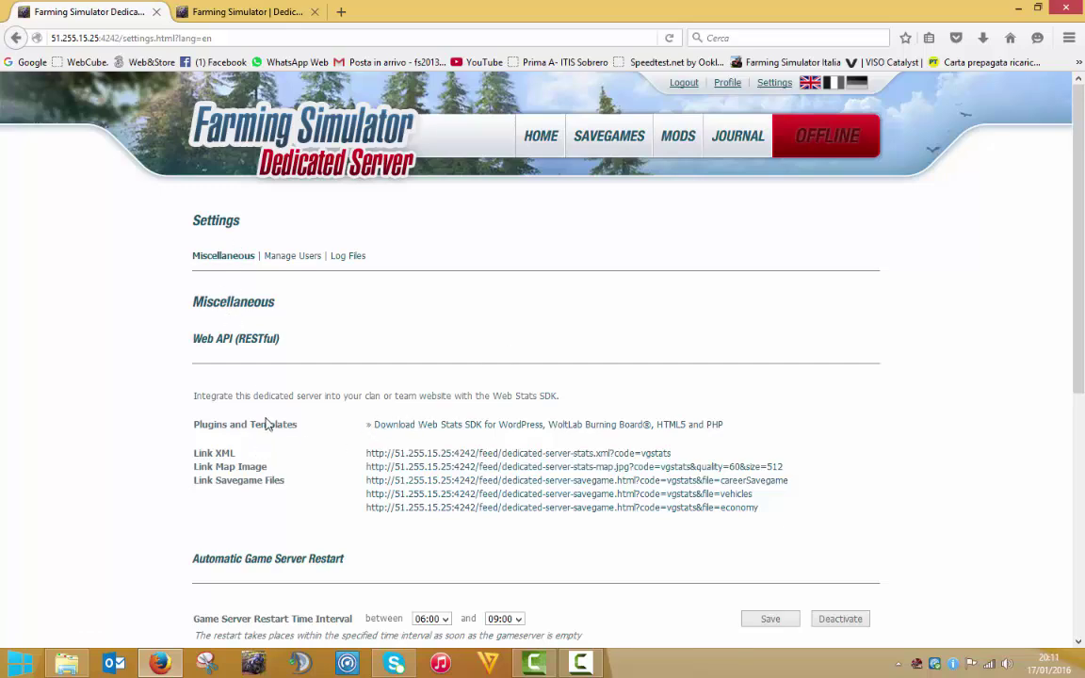
pyautogui.scroll(-3, 266, 424)
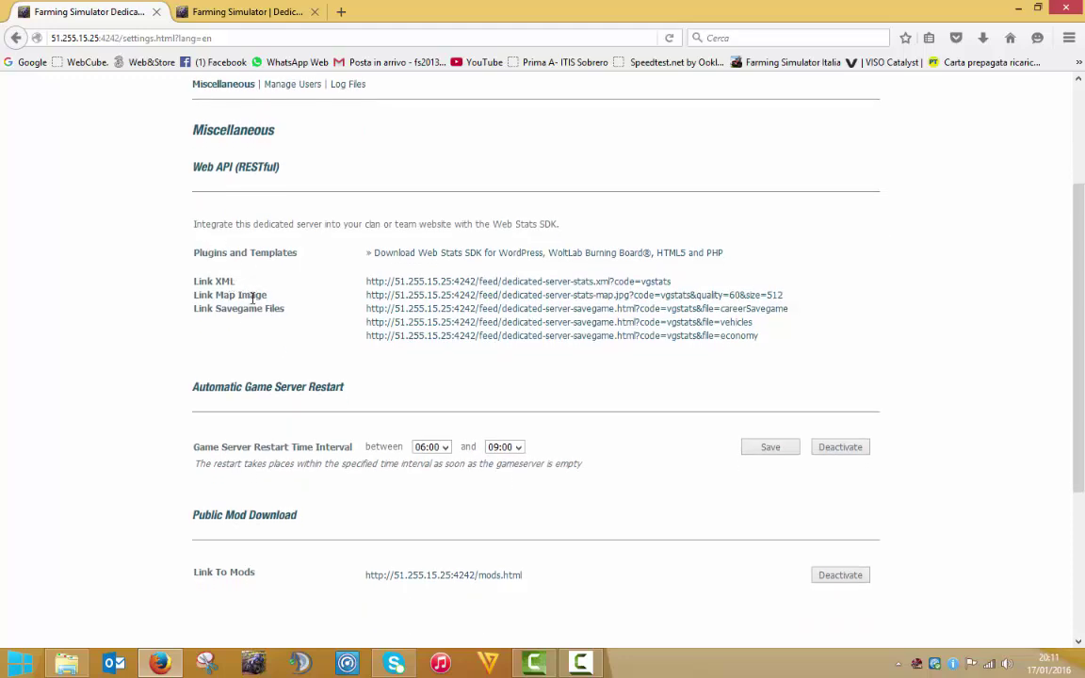
pyautogui.scroll(-4, 354, 330)
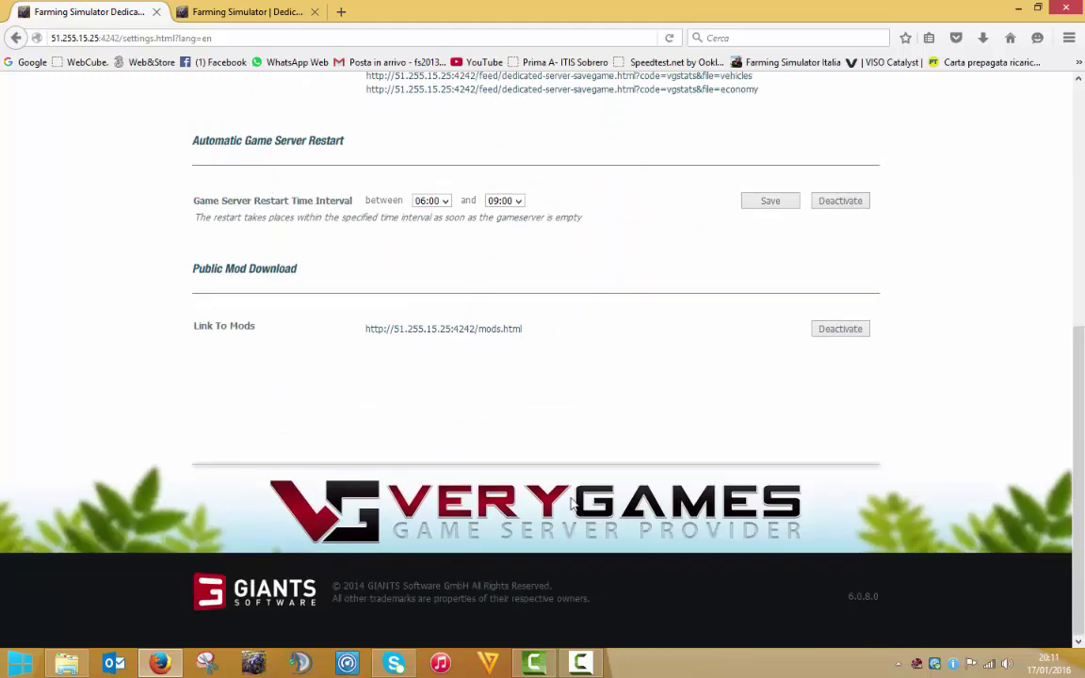
pyautogui.scroll(7, 552, 365)
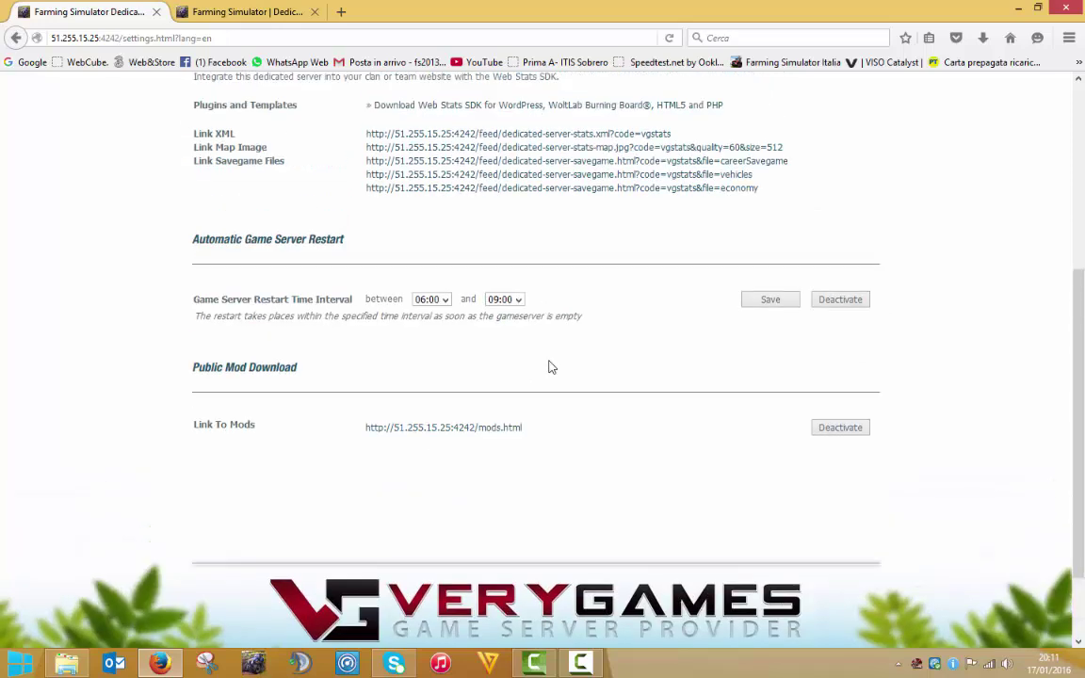
# Step: Revisit the savegames page with its upload and backup sections, and open the mods page
pyautogui.click(613, 149)
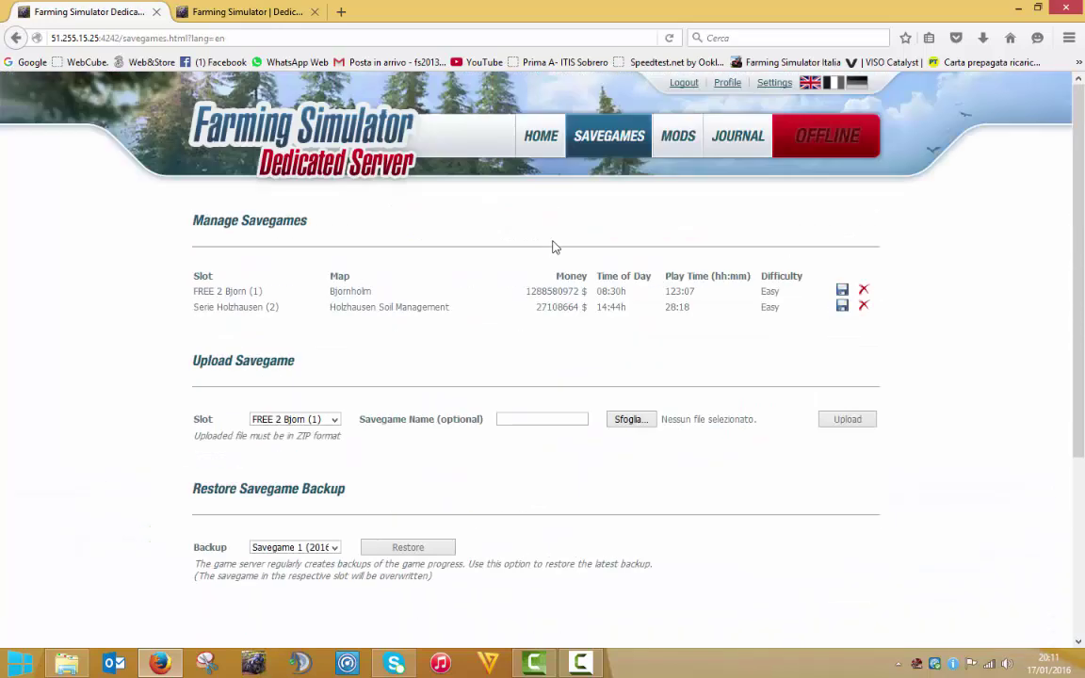
pyautogui.scroll(-4, 554, 245)
pyautogui.scroll(4, 583, 207)
pyautogui.click(621, 141)
pyautogui.scroll(-4, 659, 235)
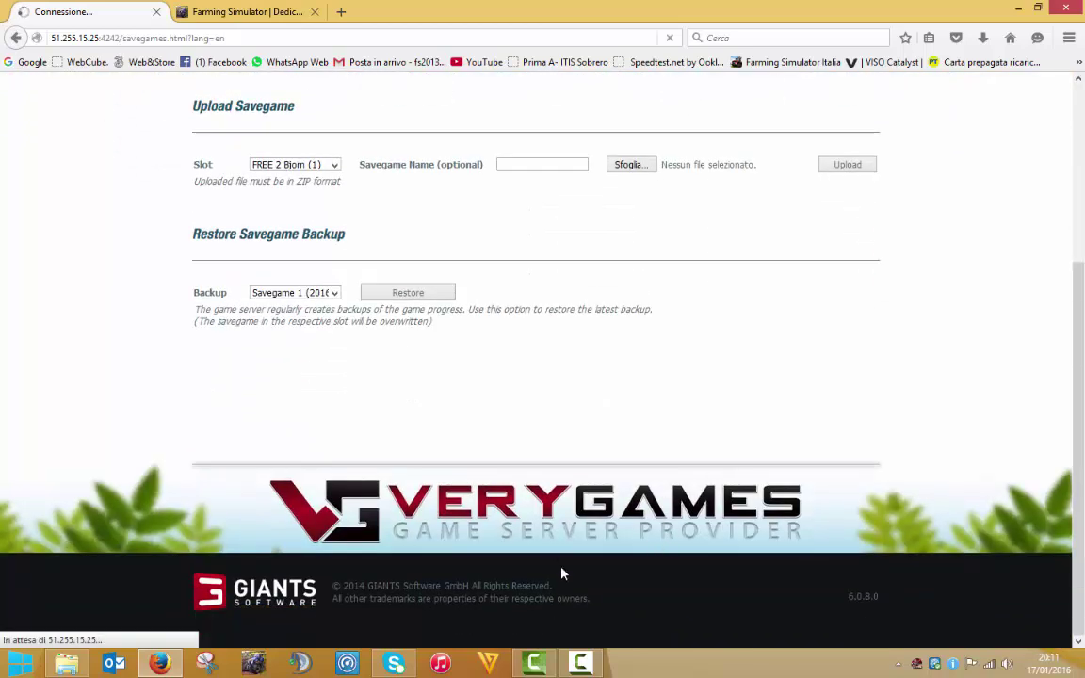
pyautogui.scroll(2, 659, 396)
pyautogui.click(678, 136)
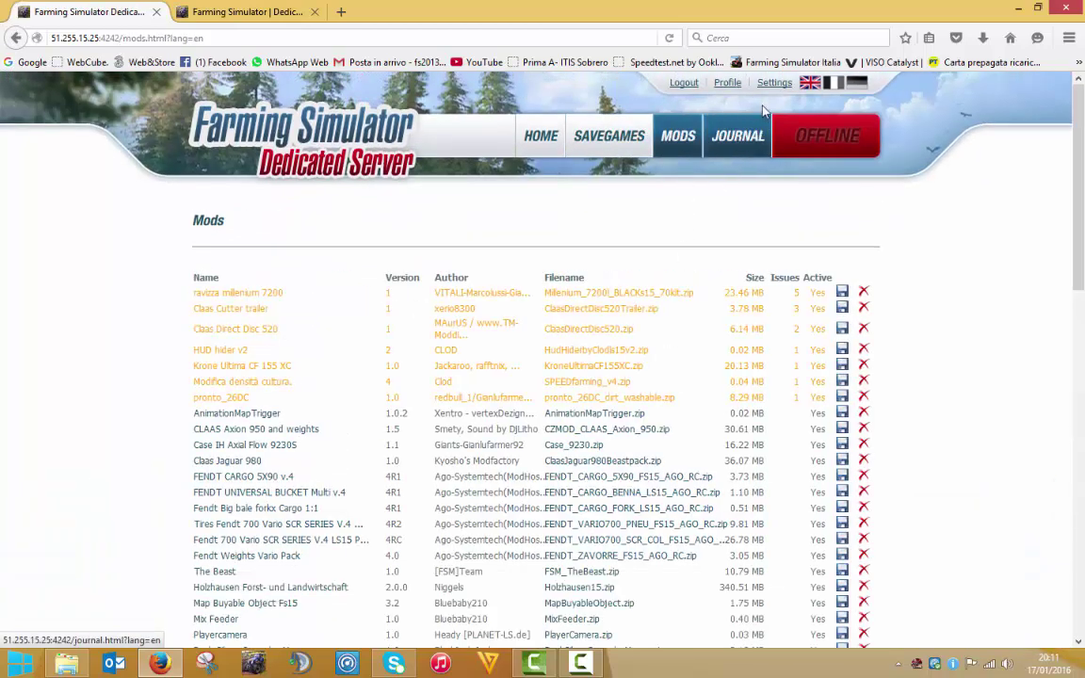
# Step: Return to the miscellaneous settings and check the start-time options for the automatic game server restart, keeping 06:00
pyautogui.click(774, 83)
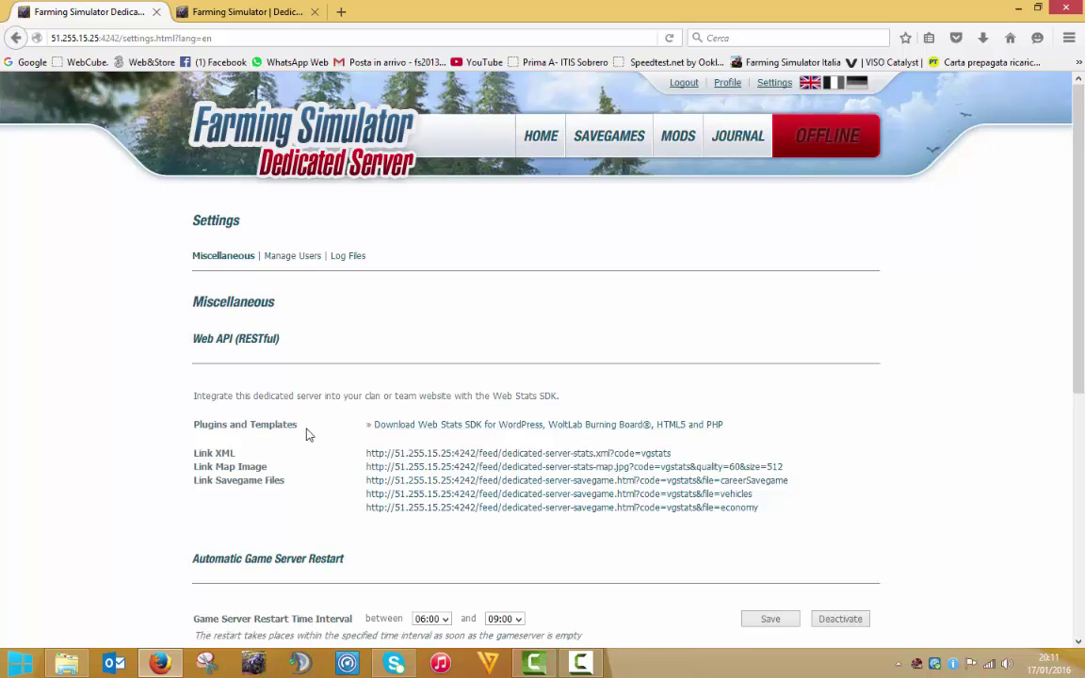
pyautogui.scroll(-5, 537, 442)
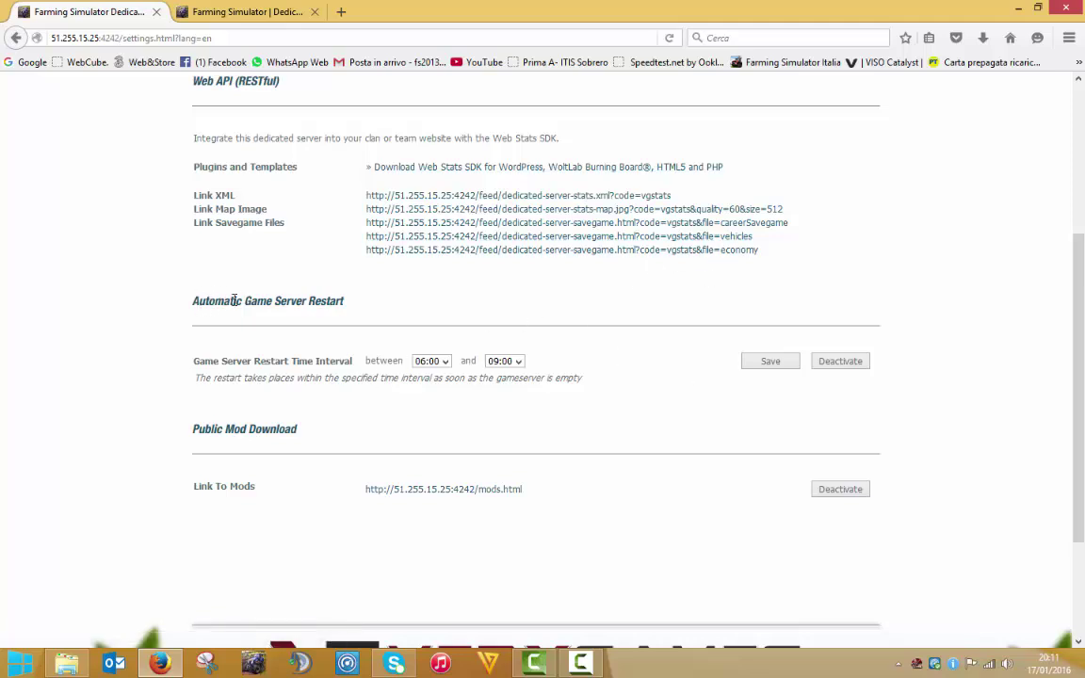
pyautogui.click(445, 366)
pyautogui.click(428, 433)
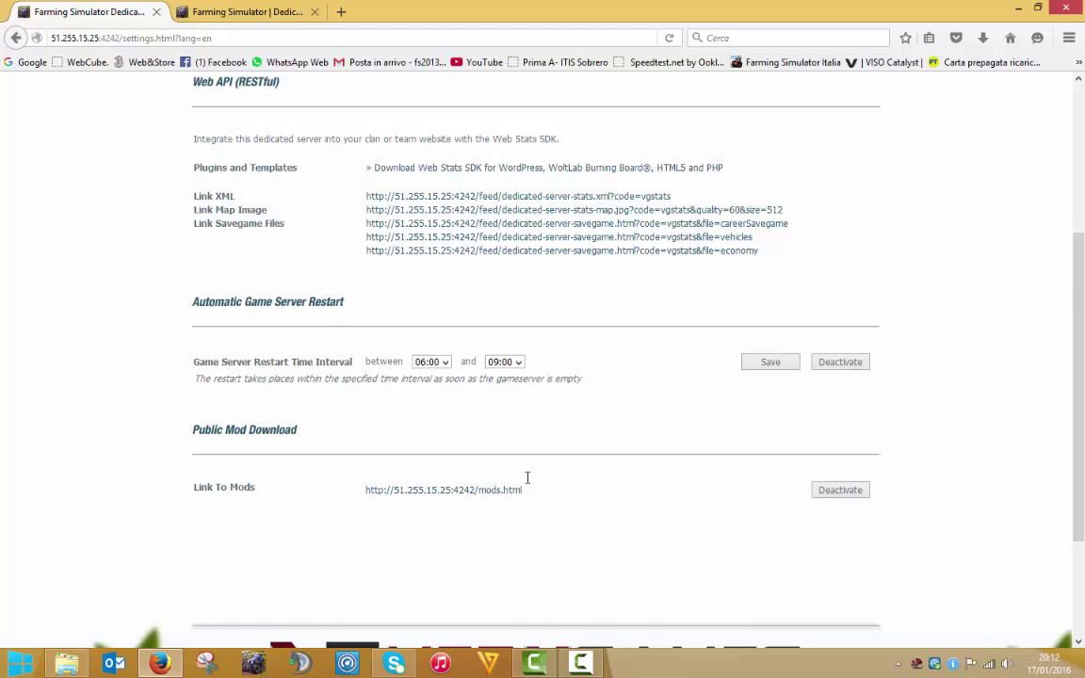
# Step: View the mods page and return to the settings to examine the Public Mod Download link
pyautogui.scroll(5, 527, 477)
pyautogui.click(683, 149)
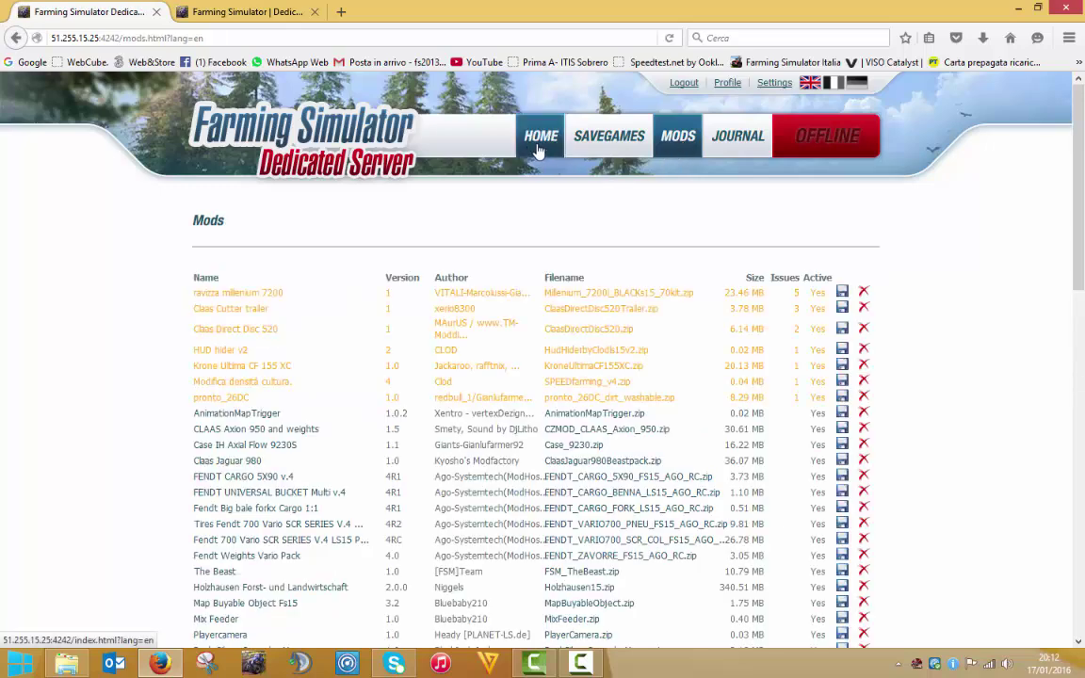
pyautogui.click(774, 82)
pyautogui.scroll(-6, 550, 456)
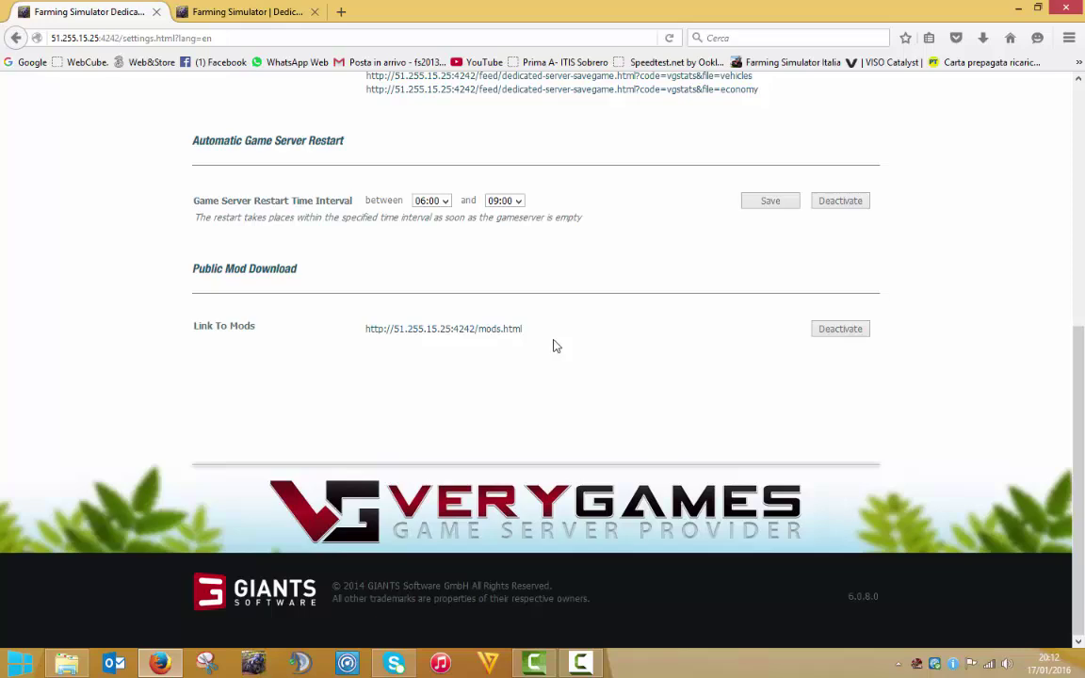
pyautogui.scroll(4, 553, 346)
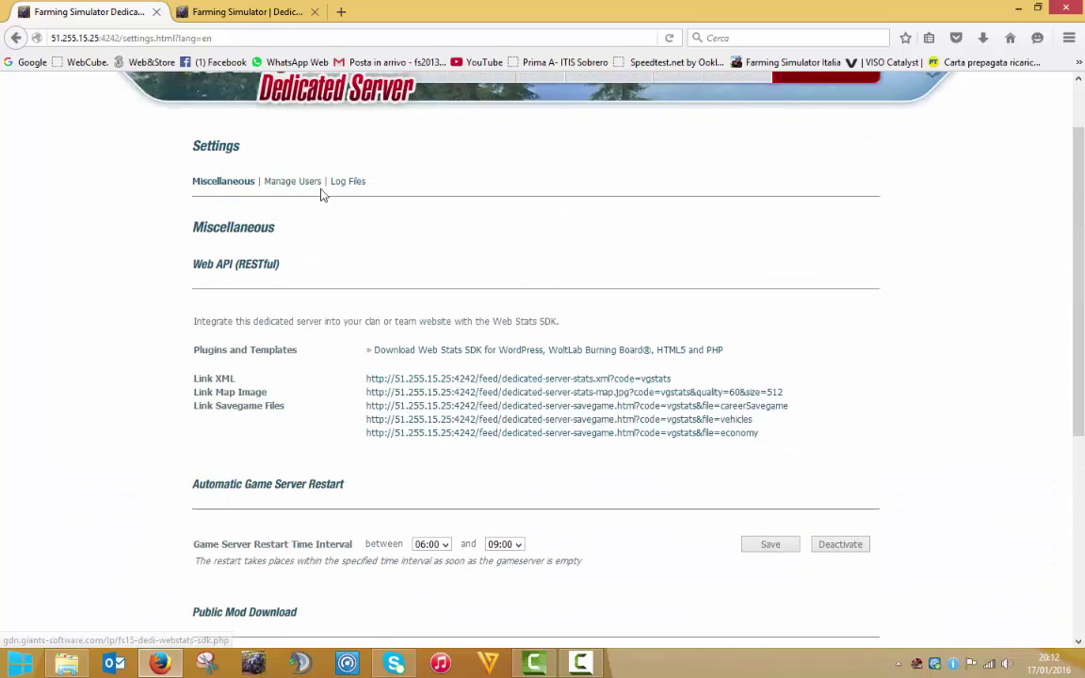
# Step: Open the user management settings and add a new user
pyautogui.click(306, 181)
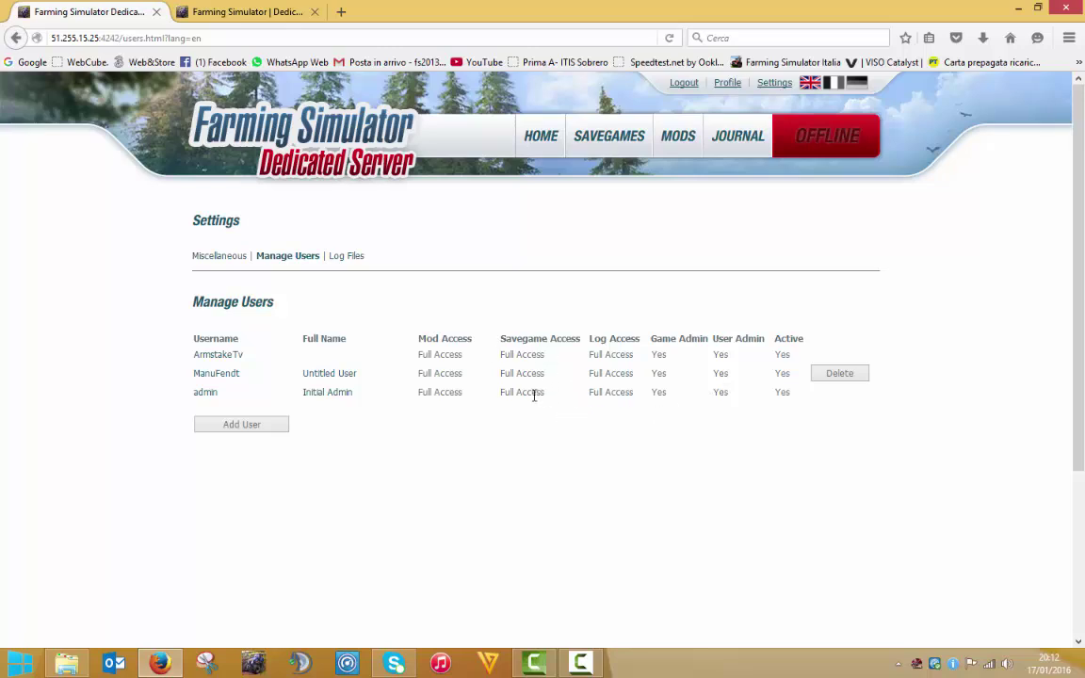
pyautogui.click(247, 425)
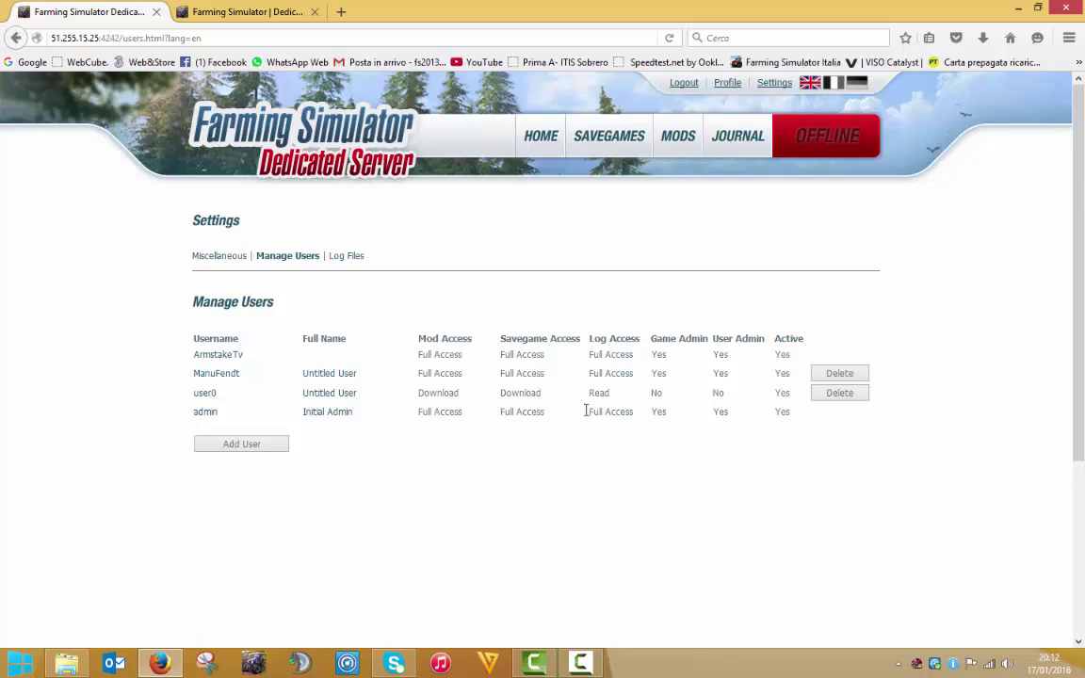
# Step: Open the user0 account and examine its mod, savegame and log access options without changing them
pyautogui.click(204, 395)
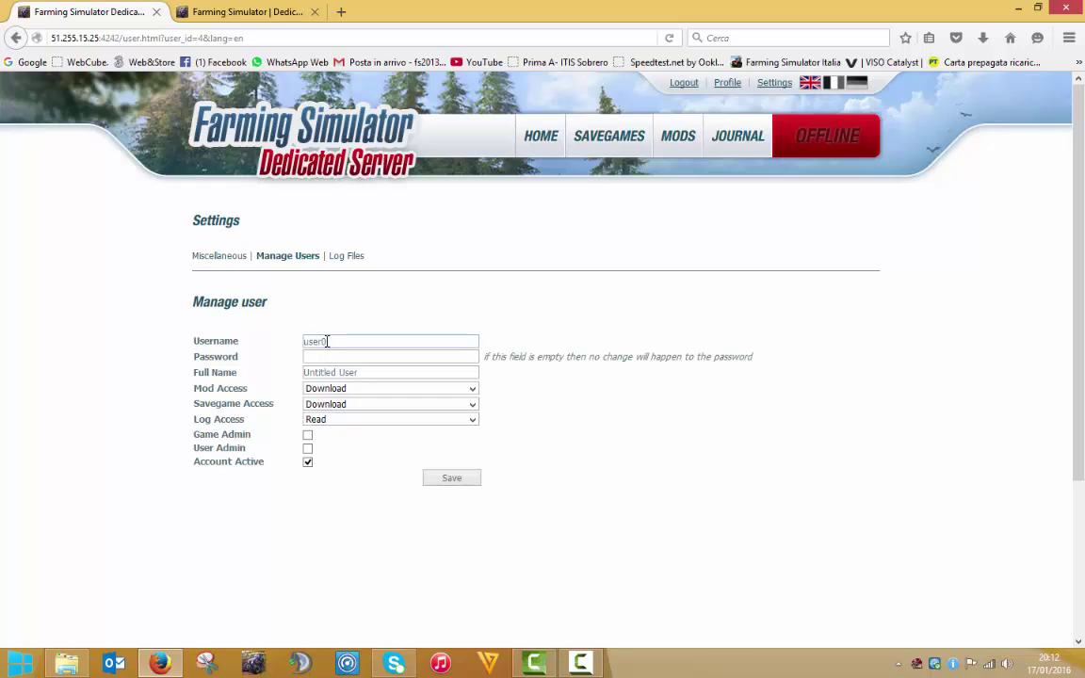
pyautogui.click(373, 342)
pyautogui.click(356, 389)
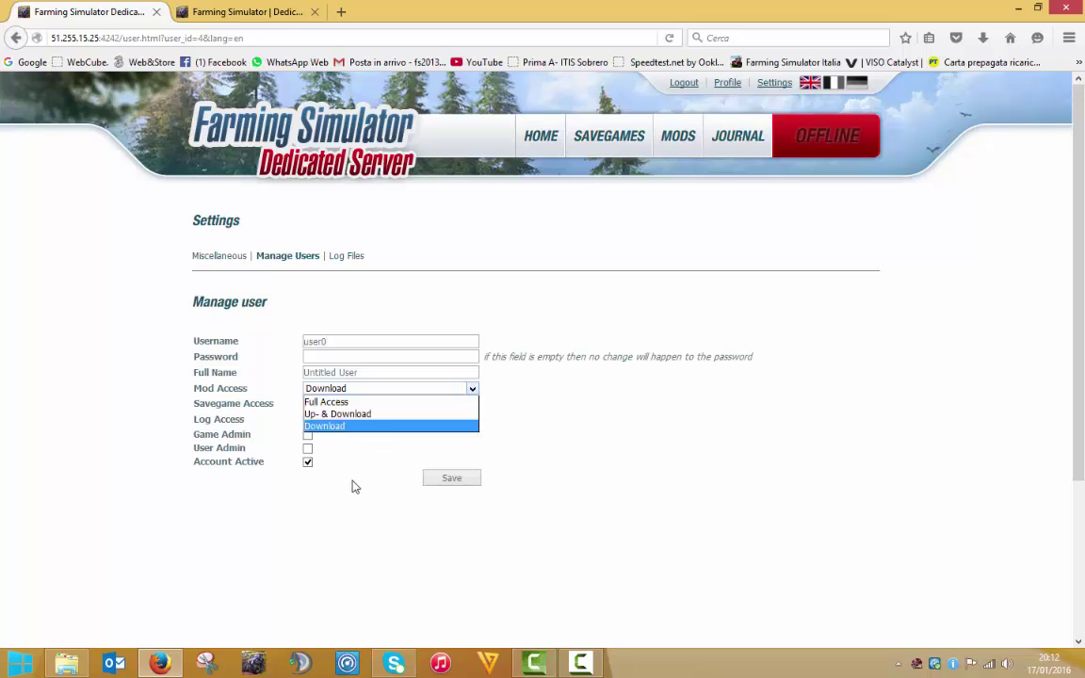
pyautogui.click(247, 419)
pyautogui.click(336, 407)
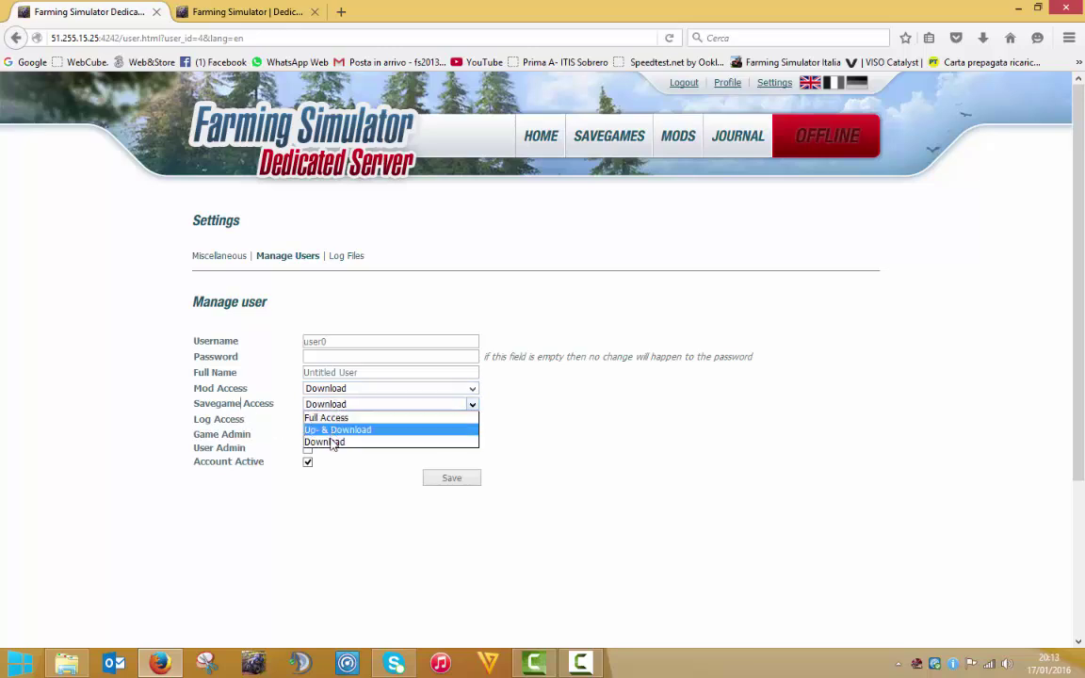
pyautogui.click(336, 419)
pyautogui.click(336, 421)
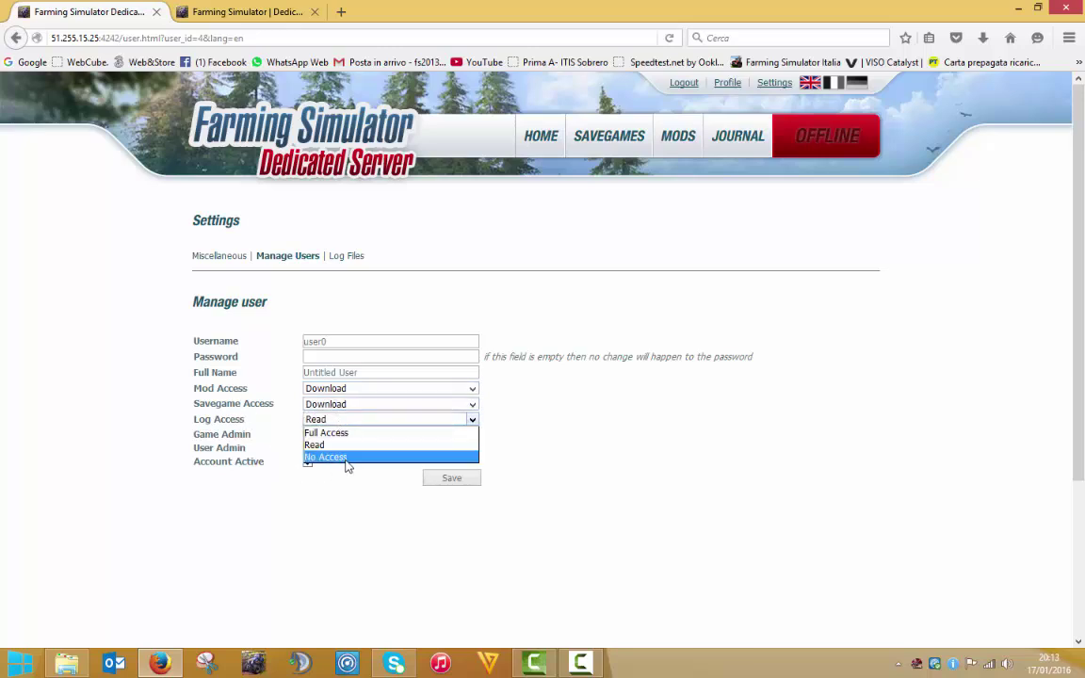
pyautogui.click(239, 421)
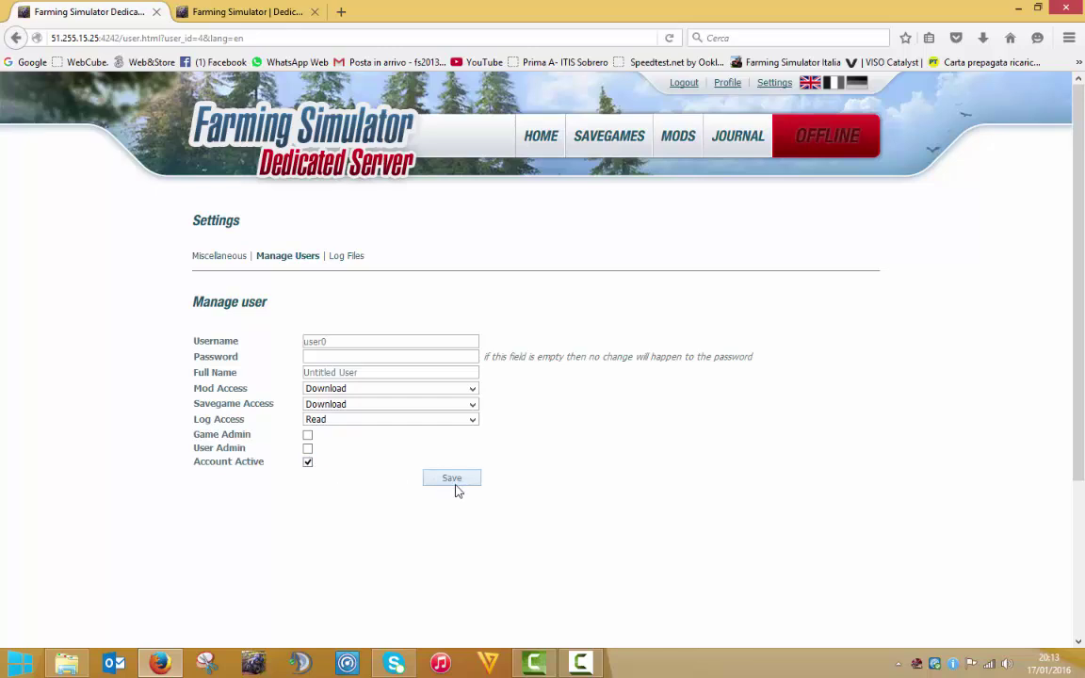
# Step: Return to the user list and delete the user0 account
pyautogui.click(283, 256)
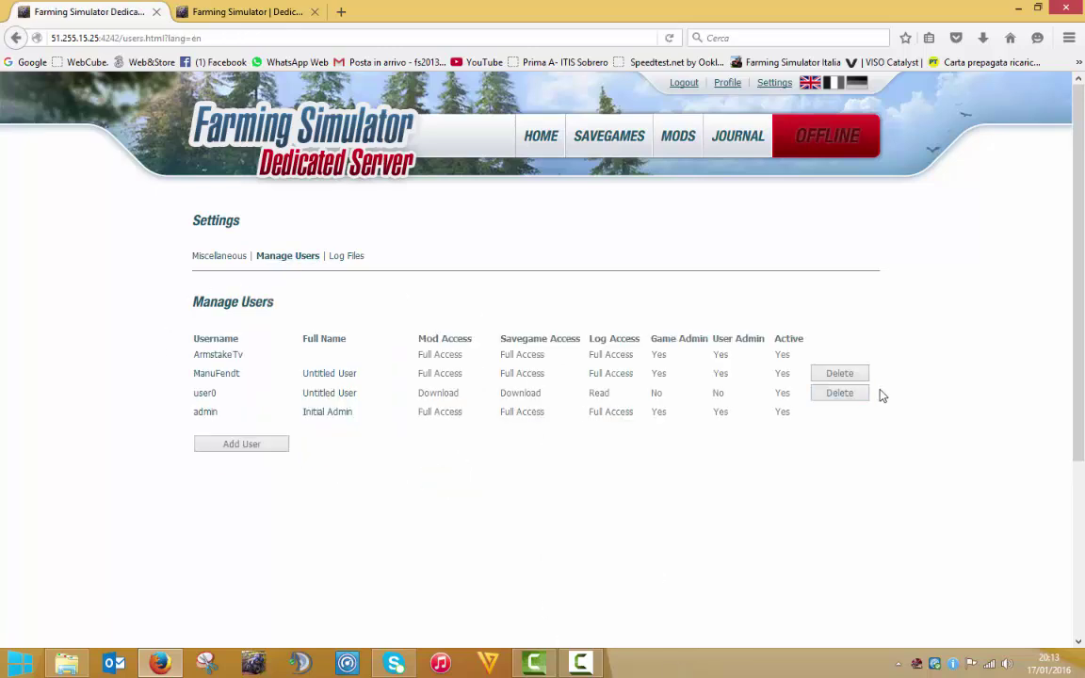
pyautogui.click(852, 391)
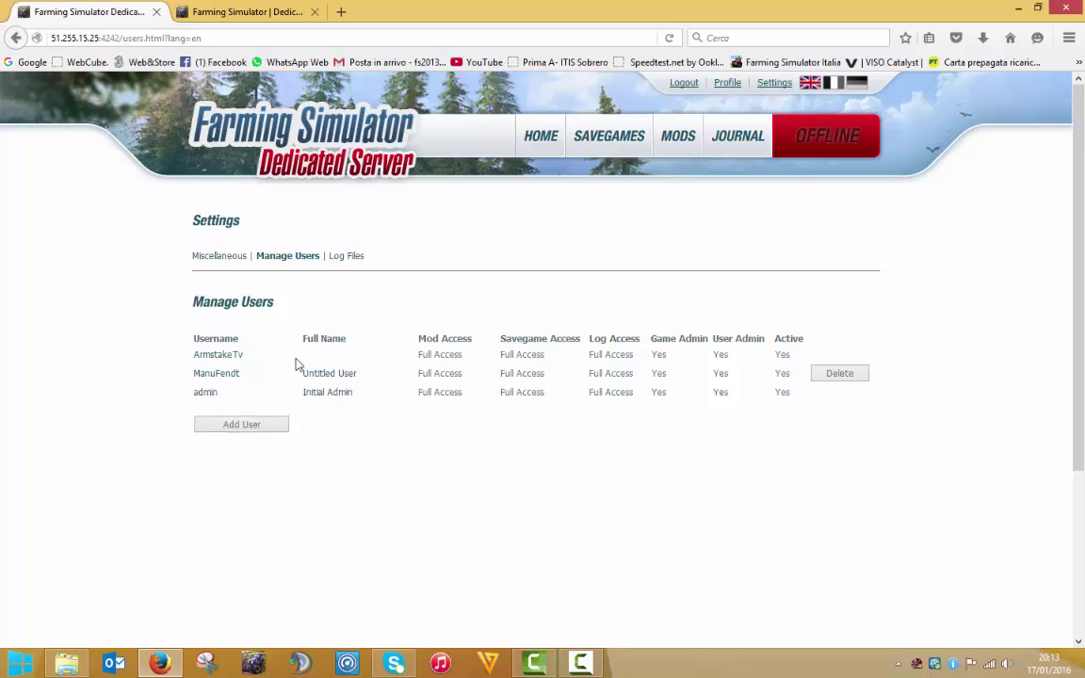
# Step: Open the server's log files in the settings and look through game.log to its end
pyautogui.click(344, 264)
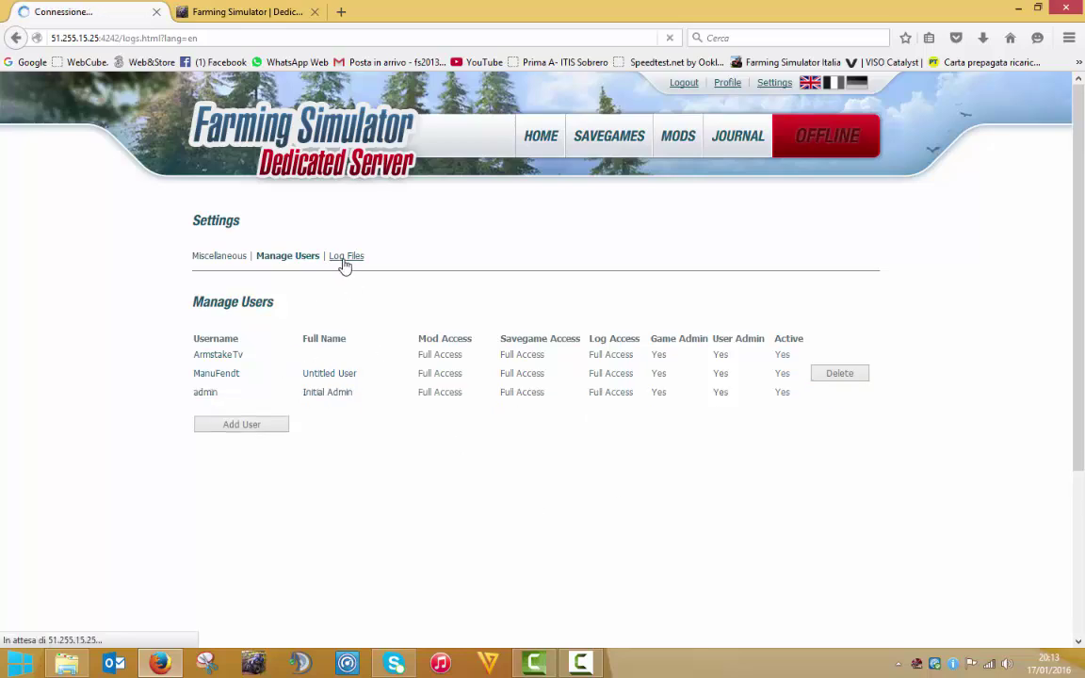
pyautogui.scroll(-5, 344, 263)
pyautogui.scroll(-5, 345, 260)
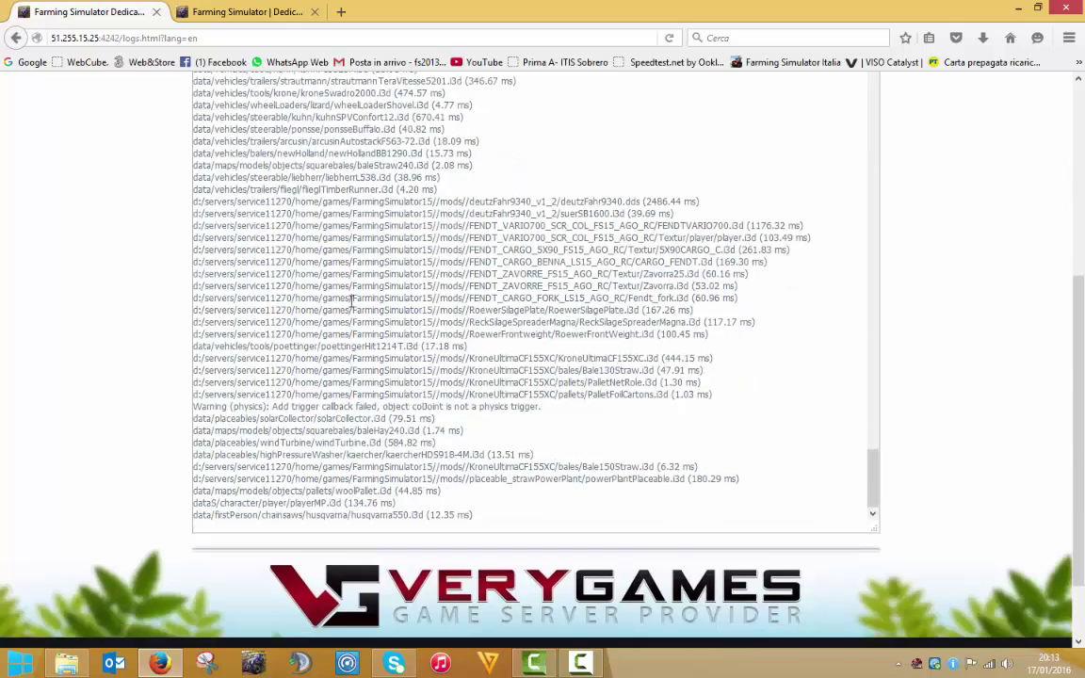
pyautogui.scroll(3, 450, 309)
pyautogui.scroll(1, 80, 254)
pyautogui.scroll(3, 80, 255)
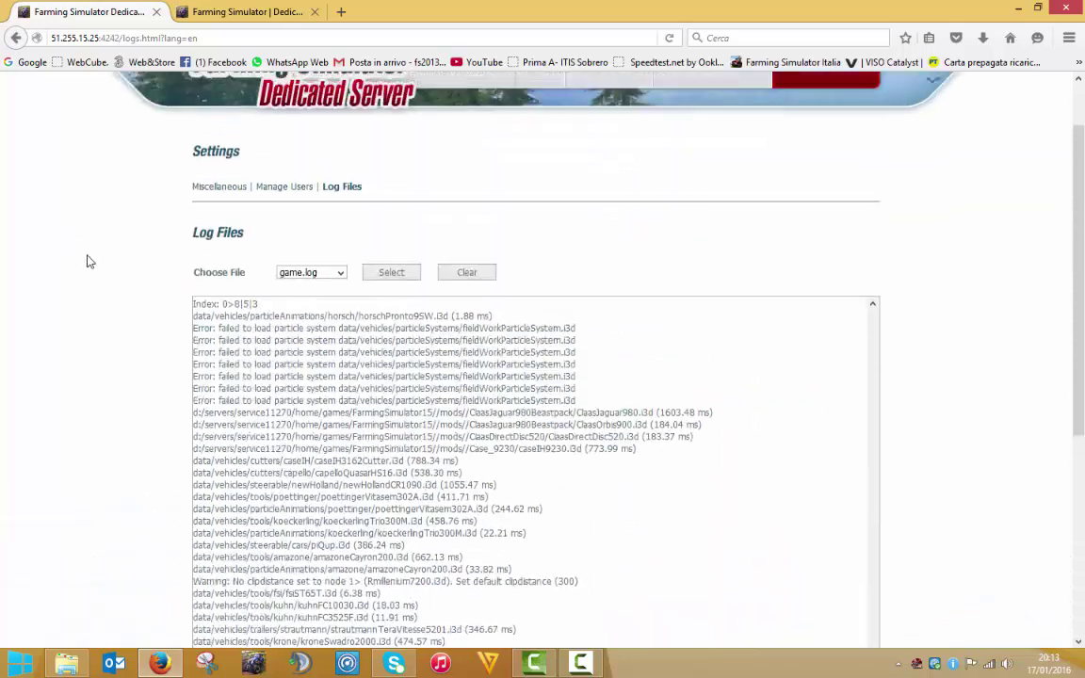
# Step: Load server.log in the log viewer and read its entries on logins, server starts and user changes
pyautogui.click(310, 272)
pyautogui.click(318, 299)
pyautogui.click(395, 273)
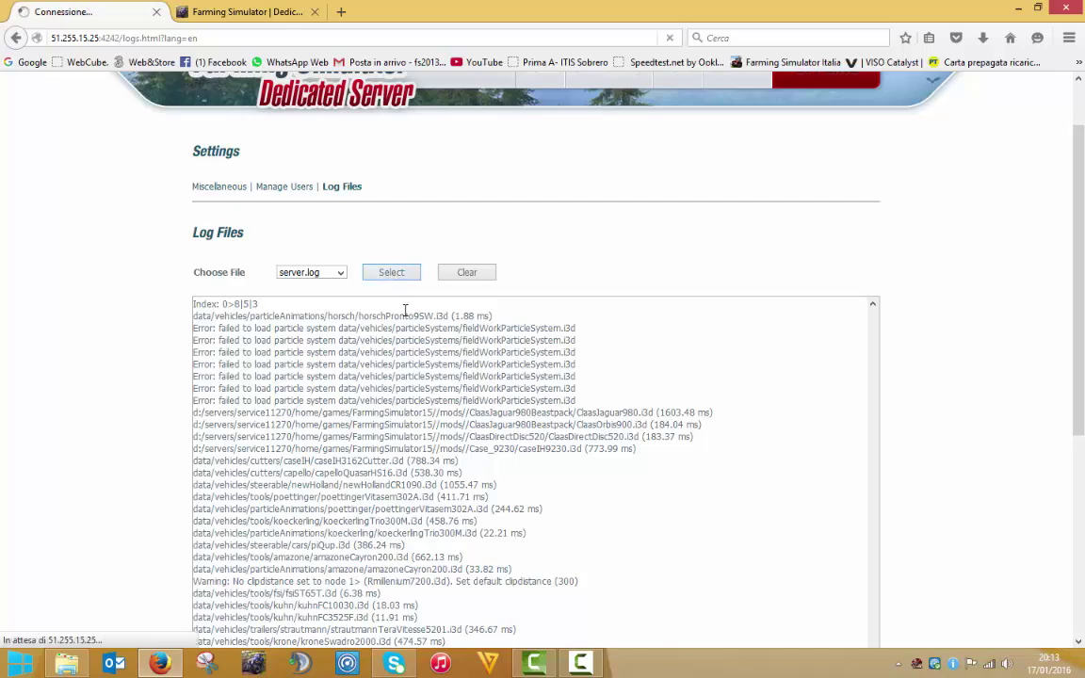
pyautogui.scroll(1, 128, 345)
pyautogui.scroll(-5, 394, 439)
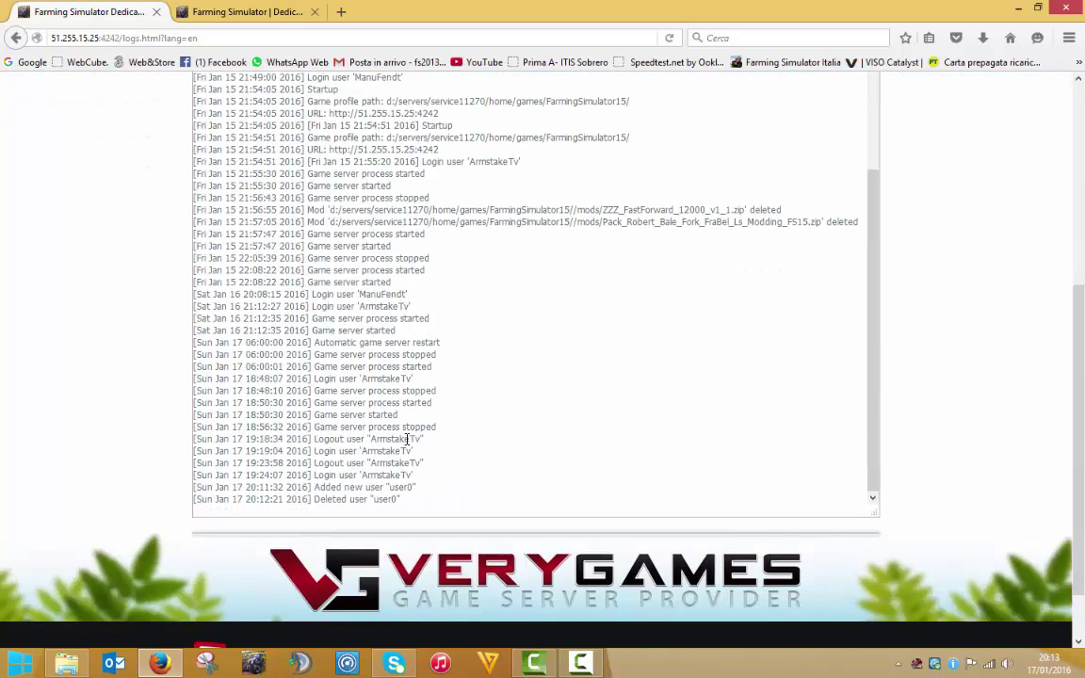
pyautogui.scroll(5, 141, 407)
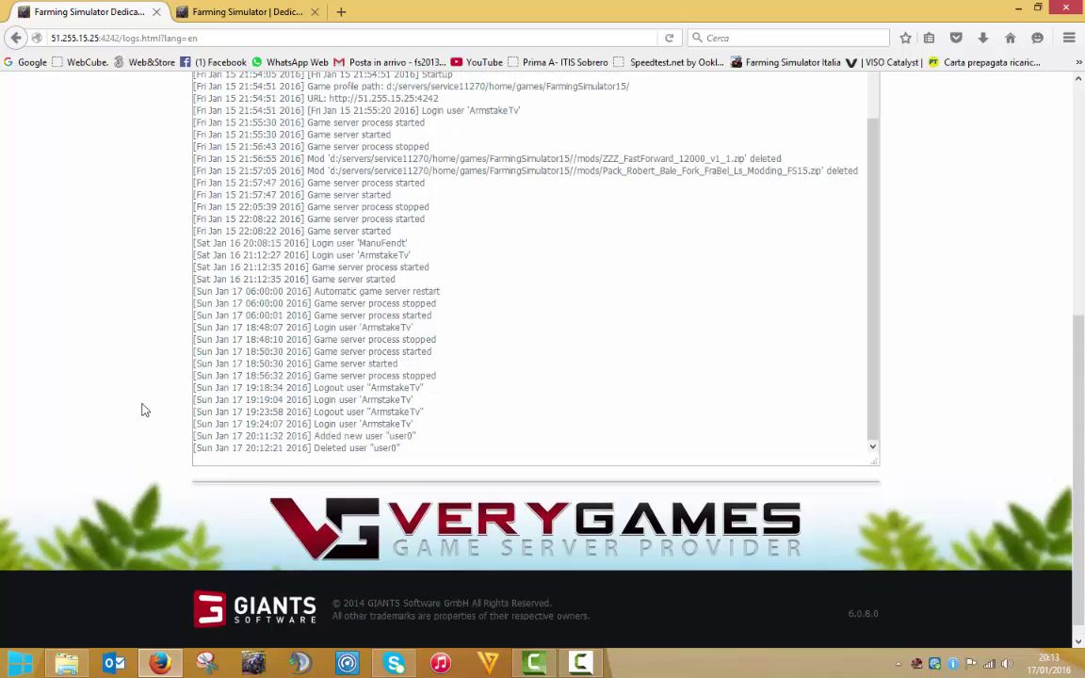
# Step: Load webserver.log in the log viewer and look back through its page request entries
pyautogui.click(339, 341)
pyautogui.click(337, 380)
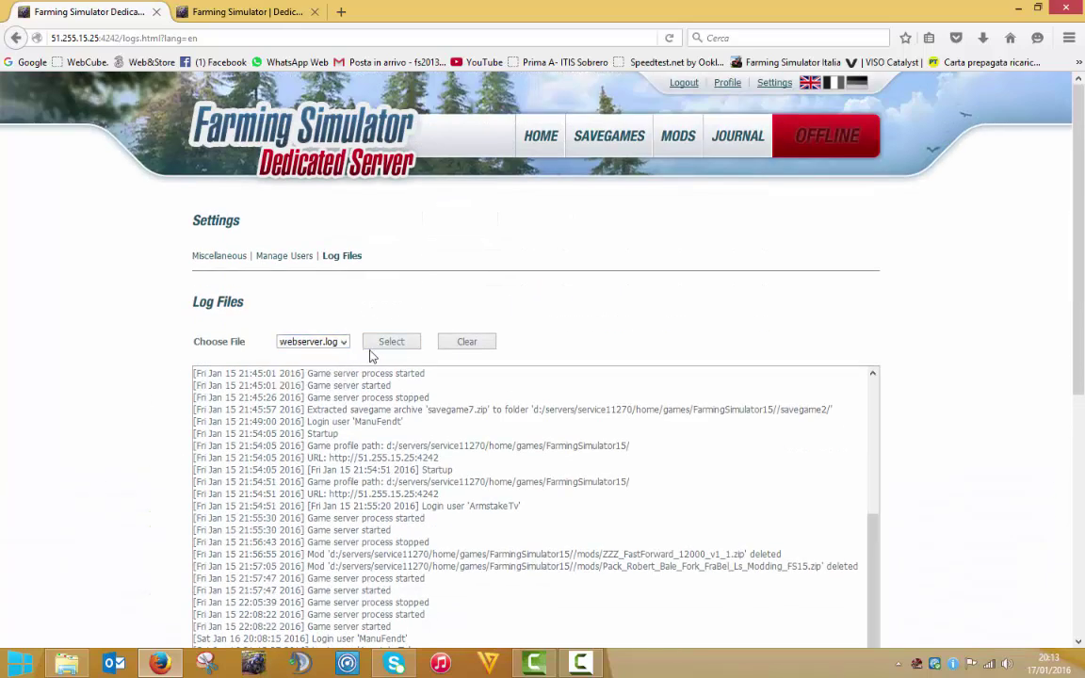
pyautogui.click(391, 342)
pyautogui.scroll(-3, 583, 356)
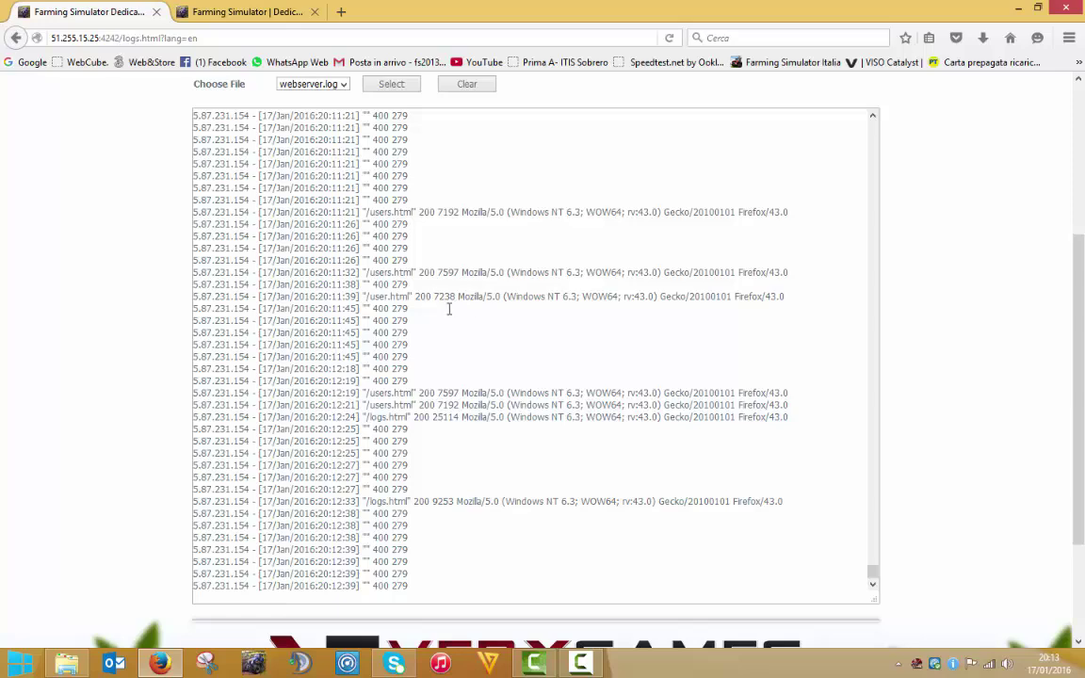
pyautogui.scroll(5, 462, 339)
pyautogui.scroll(5, 469, 359)
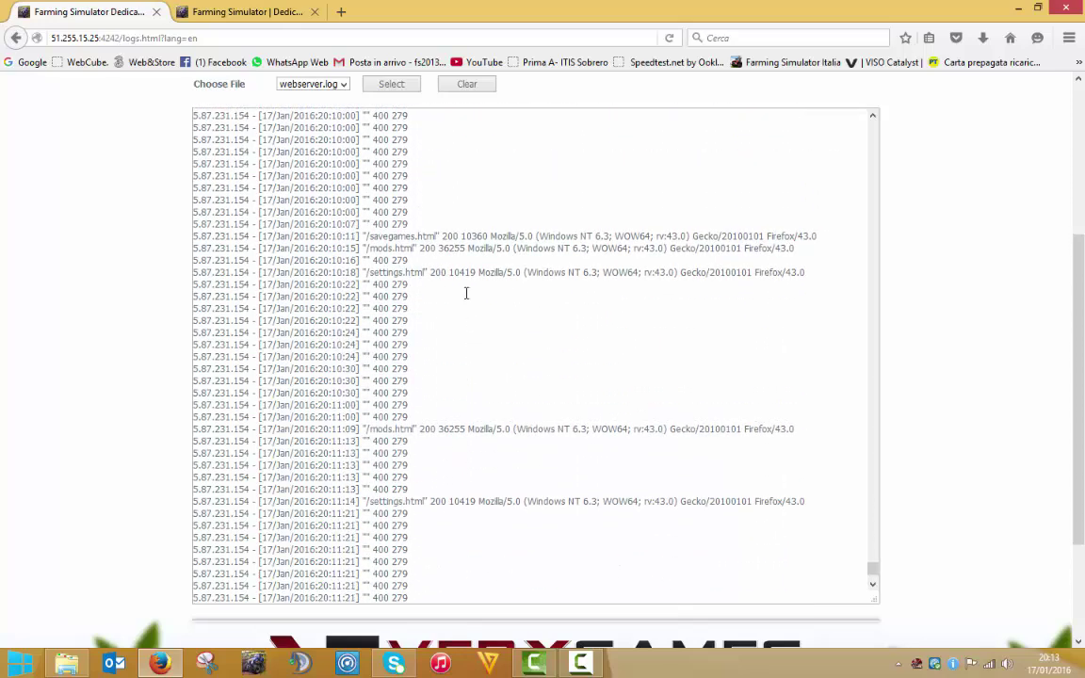
pyautogui.scroll(5, 559, 460)
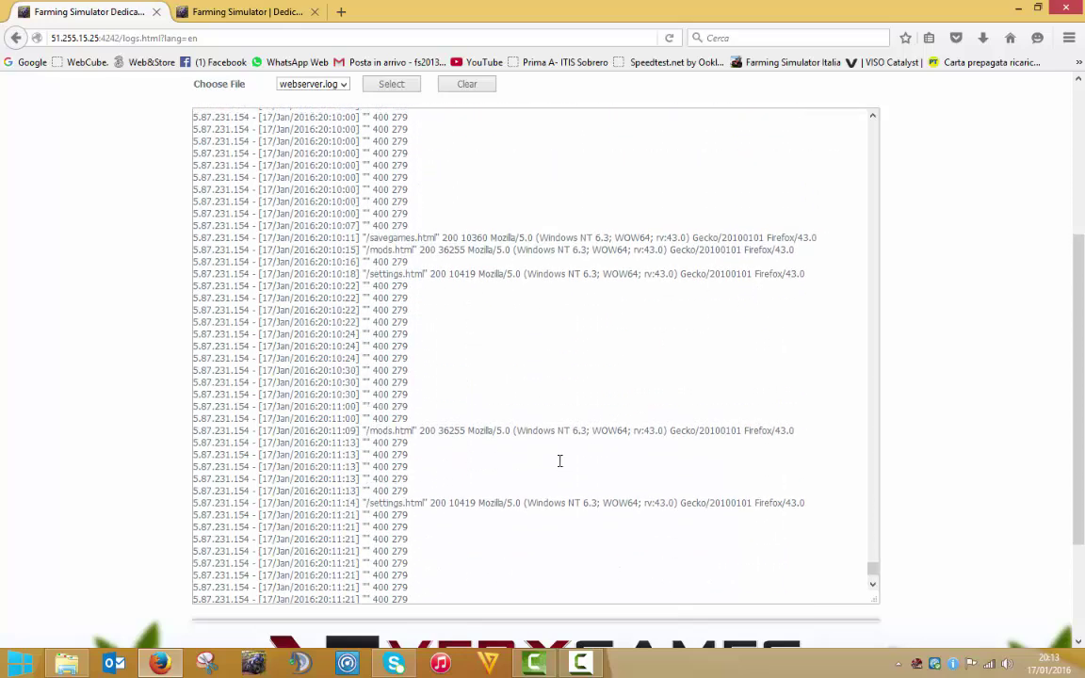
pyautogui.scroll(5, 75, 369)
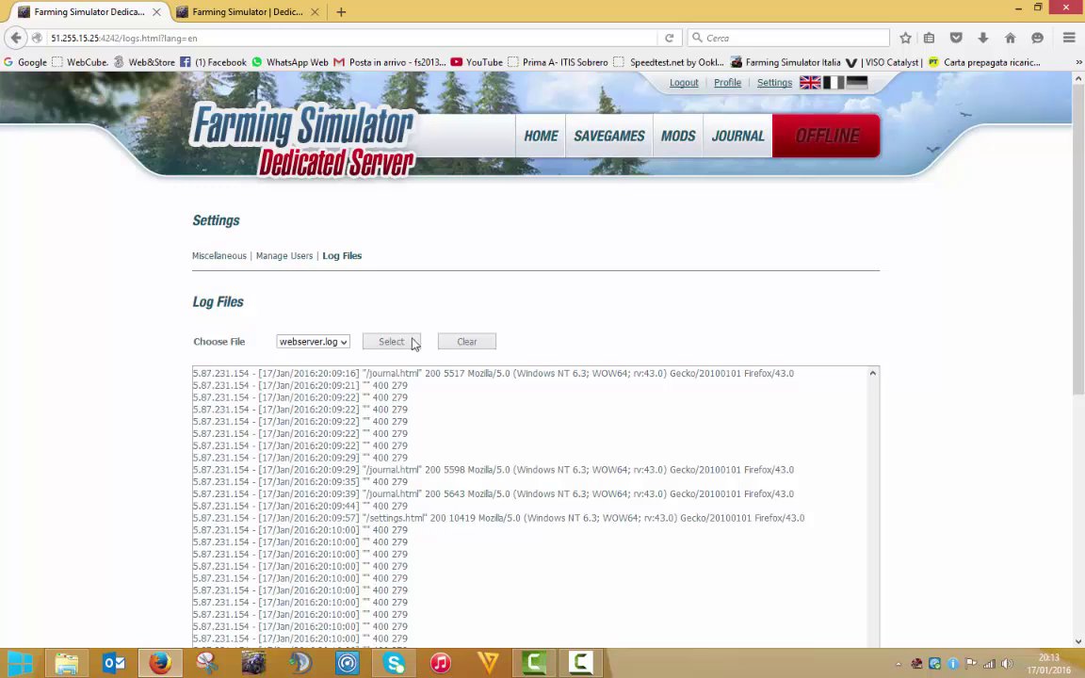
# Step: Return to the home page and review the game configuration and the lists of active and available mods
pyautogui.click(541, 136)
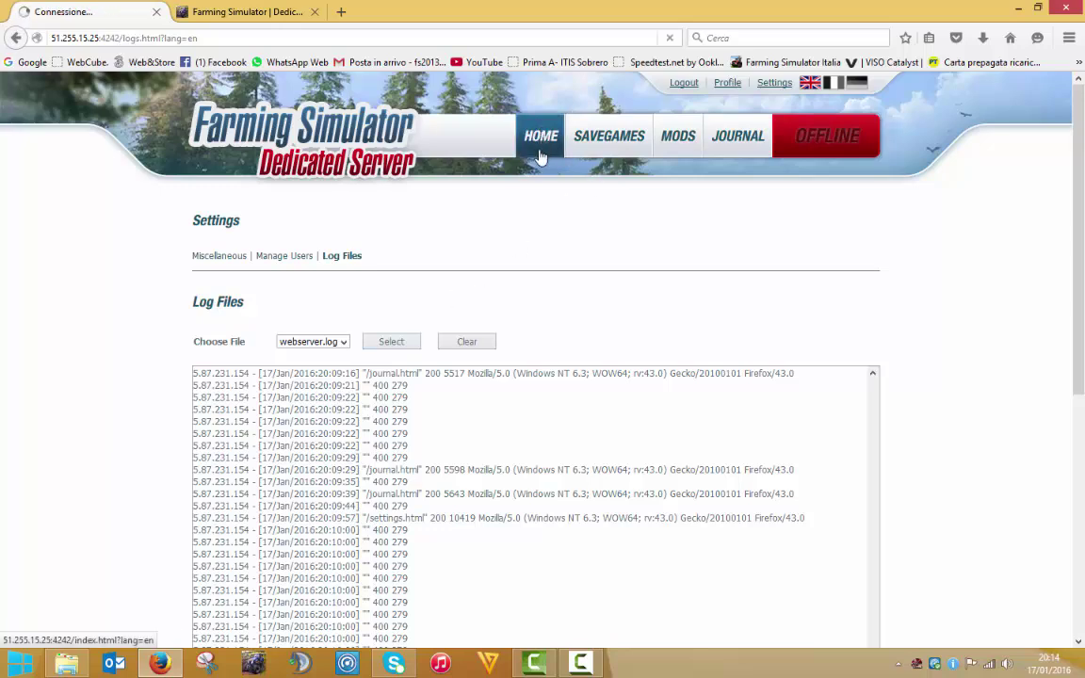
pyautogui.scroll(-3, 524, 191)
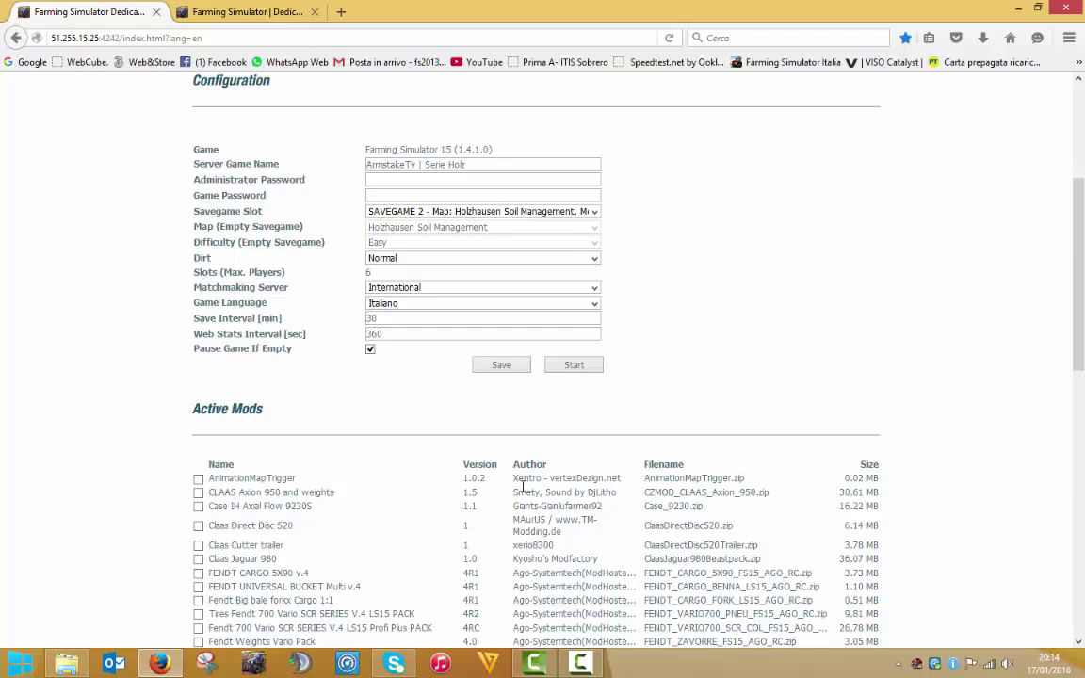
pyautogui.scroll(-10, 523, 486)
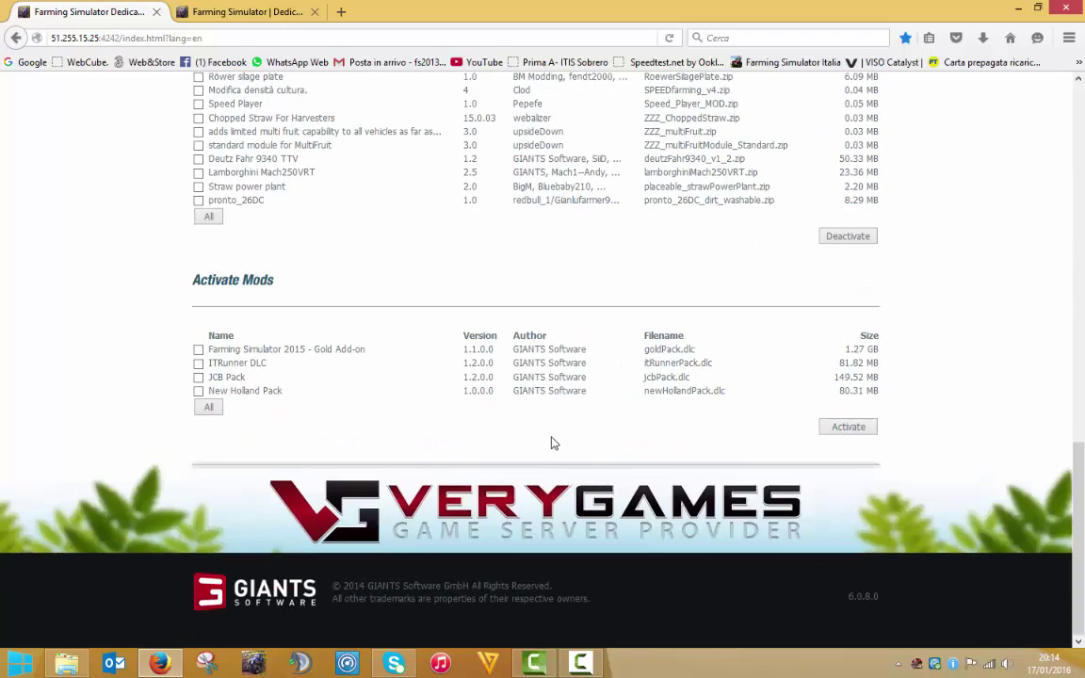
pyautogui.scroll(15, 554, 444)
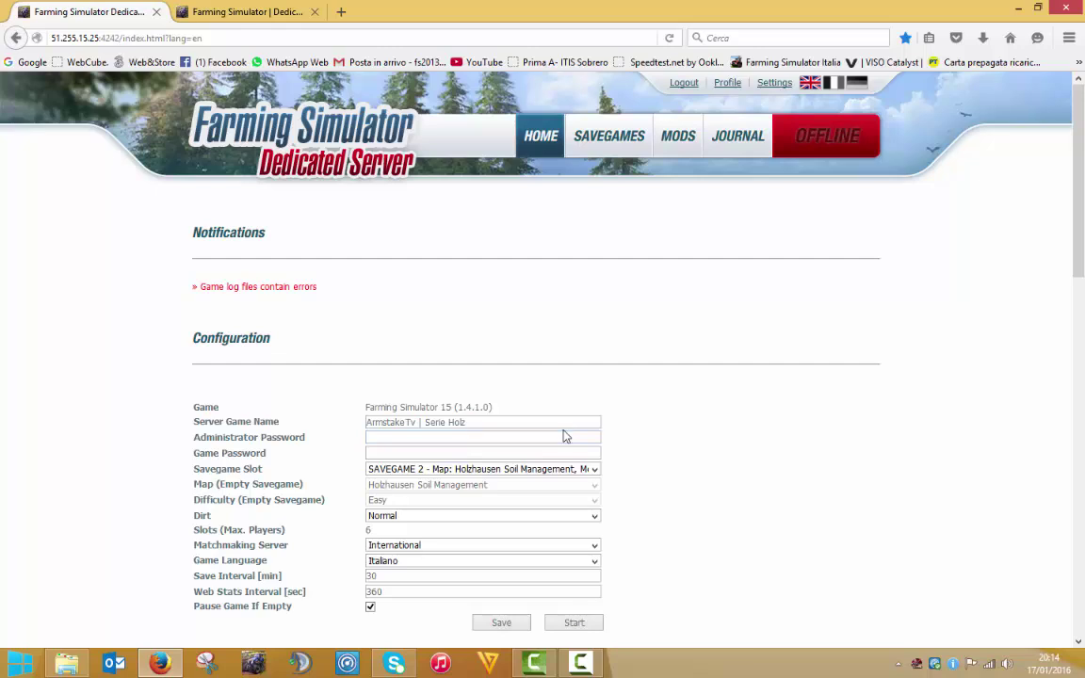